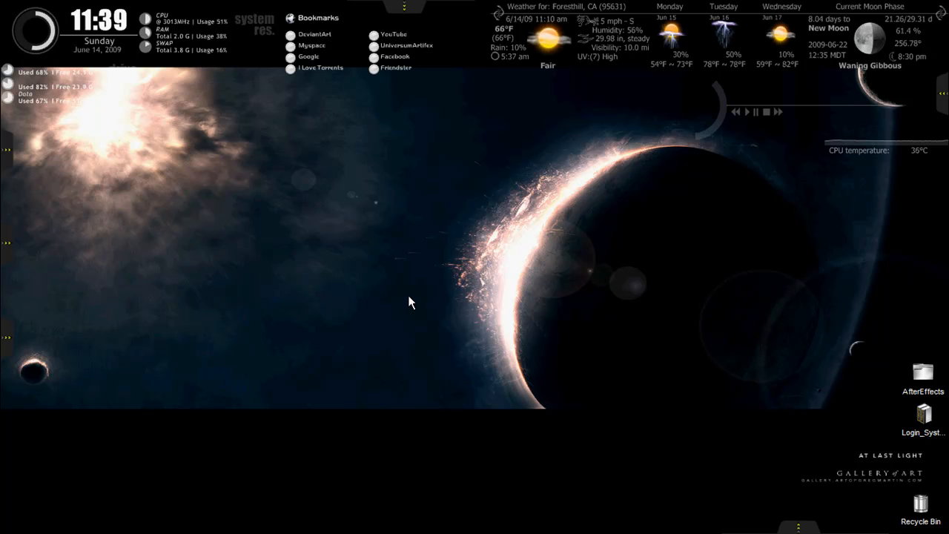
# - Open the web browser and search Google for "planet textures"
pyautogui.click(291, 59)
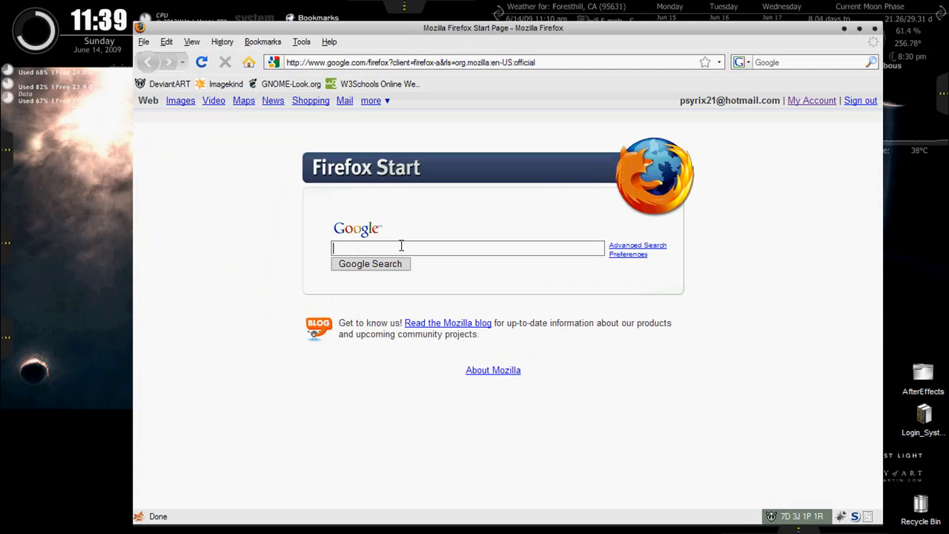
pyautogui.click(401, 246)
pyautogui.write('pl')
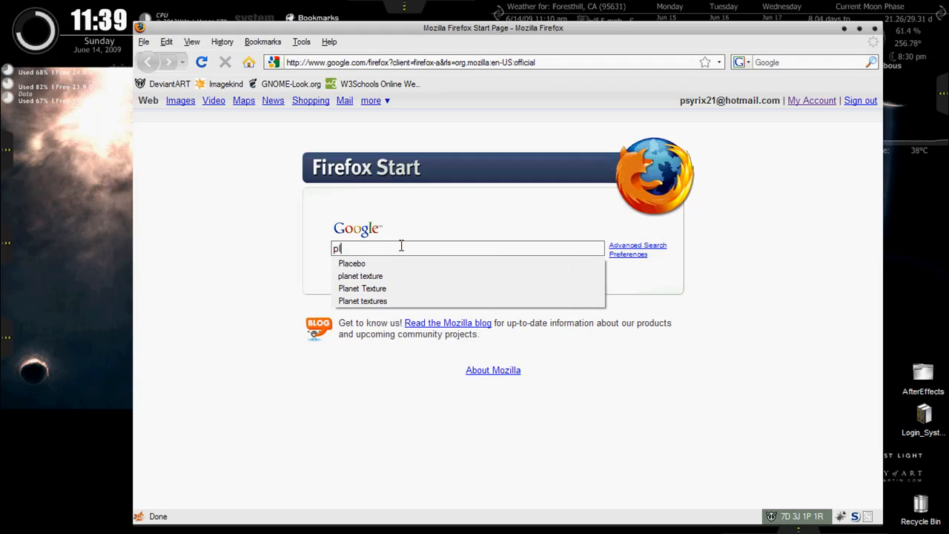
pyautogui.write('anet textures')
pyautogui.press('Return')
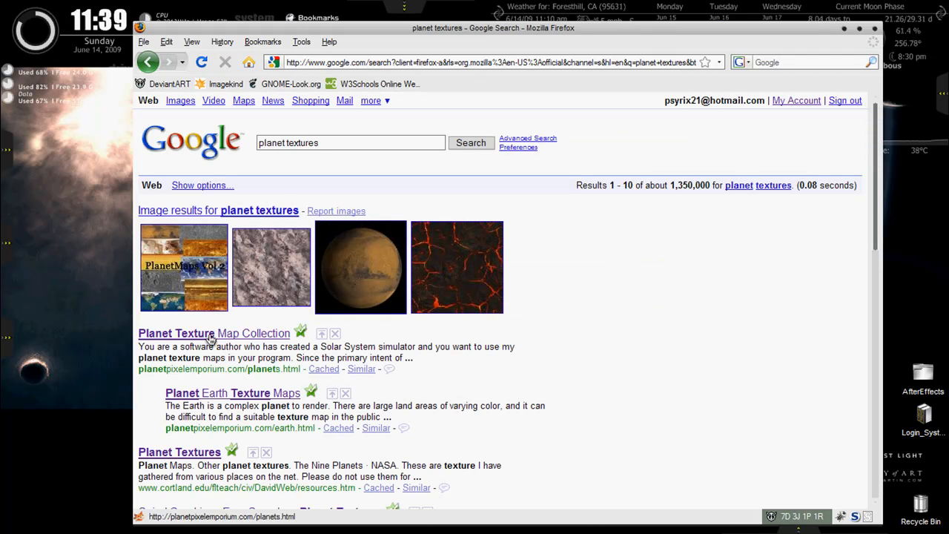
# - Open the Planet Texture Map Collection result and go to the download links on its Pluto page
pyautogui.click(236, 338)
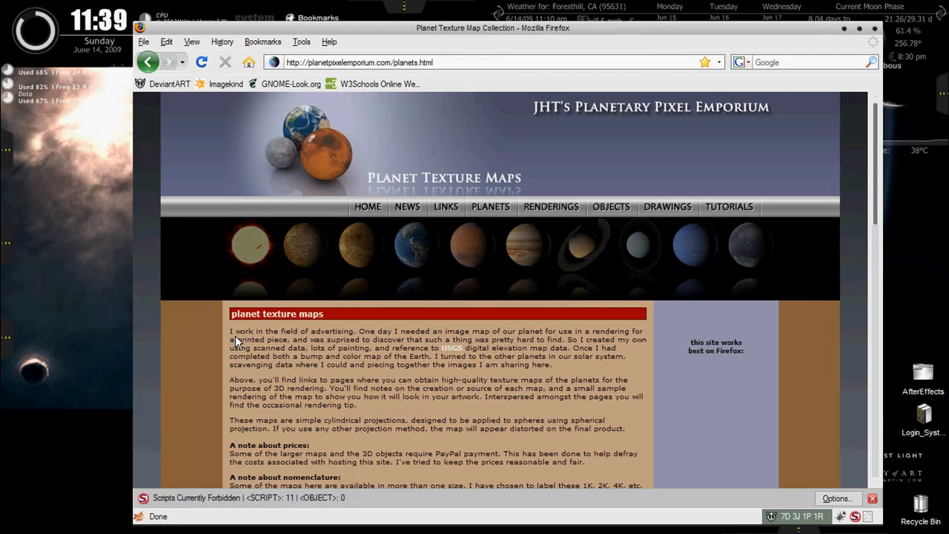
pyautogui.click(751, 252)
pyautogui.scroll(-7, 534, 341)
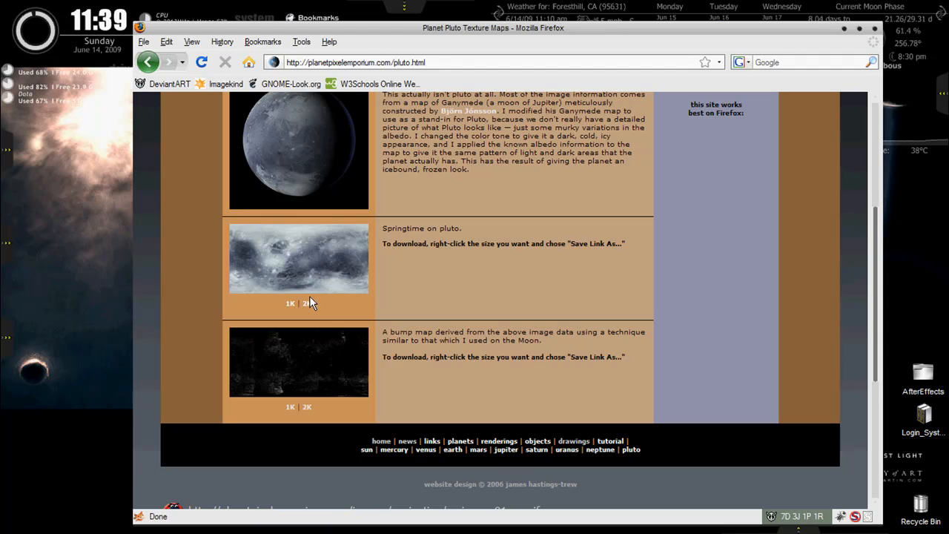
# - Download the 2K Pluto surface map to the Desktop as plutomap2k and close the browser
pyautogui.click(308, 304)
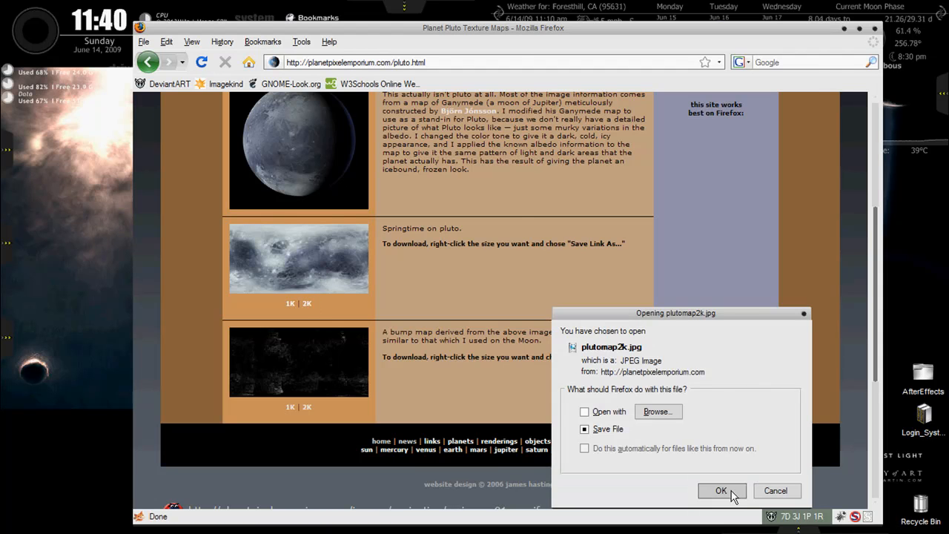
pyautogui.click(724, 493)
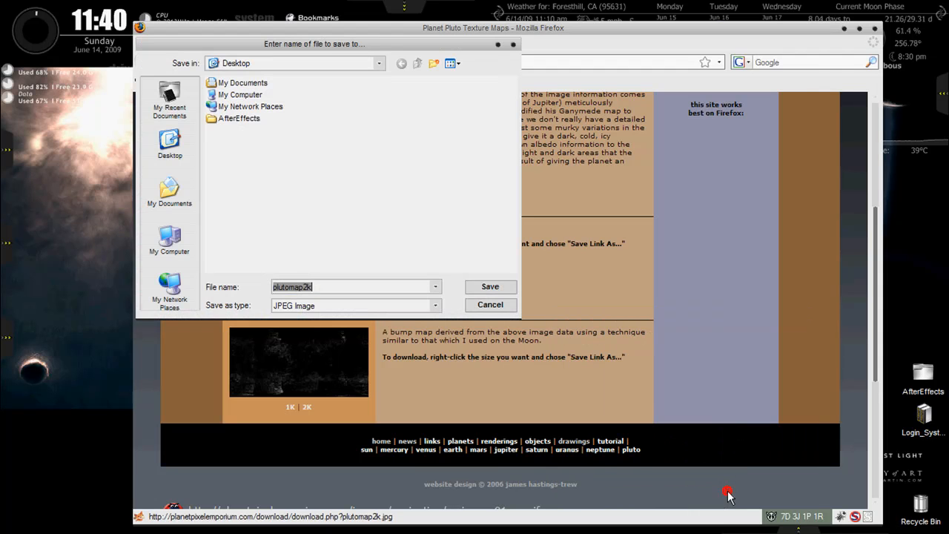
pyautogui.click(486, 289)
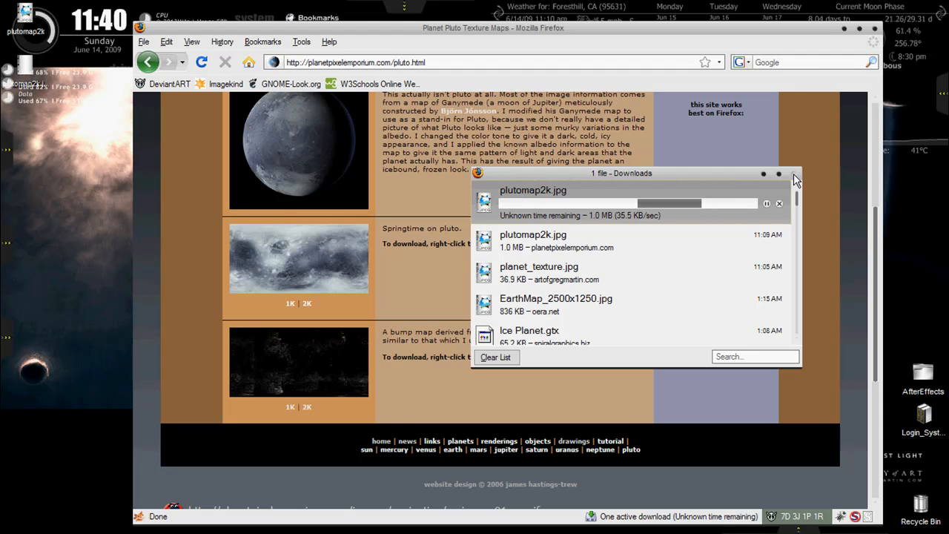
pyautogui.click(795, 178)
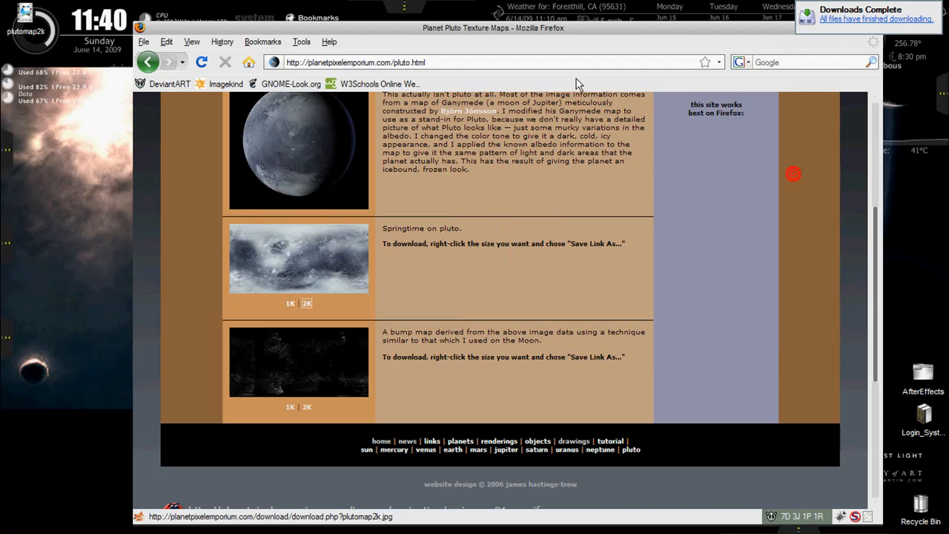
pyautogui.click(142, 42)
pyautogui.click(152, 236)
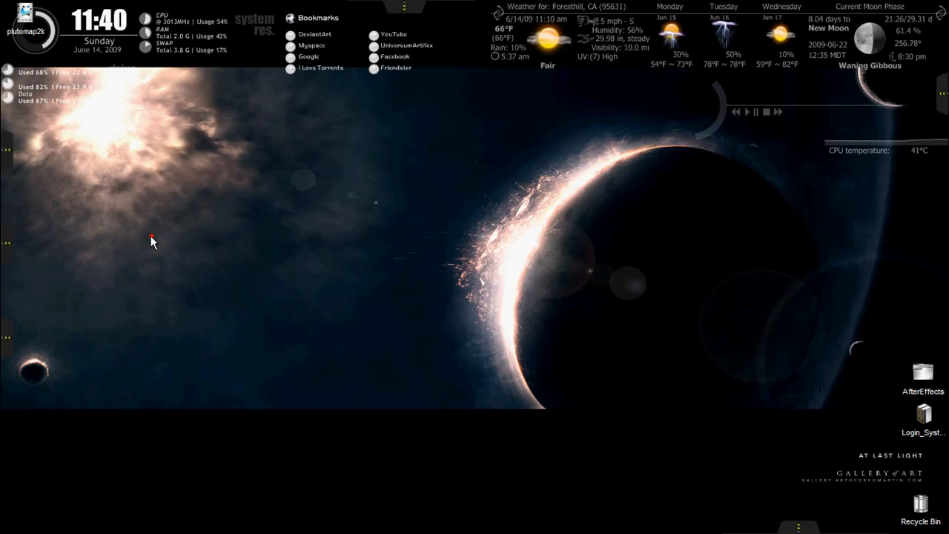
# - Launch Photoshop and open plutomap2k from the Desktop
pyautogui.moveTo(9, 246)
pyautogui.click(13, 209)
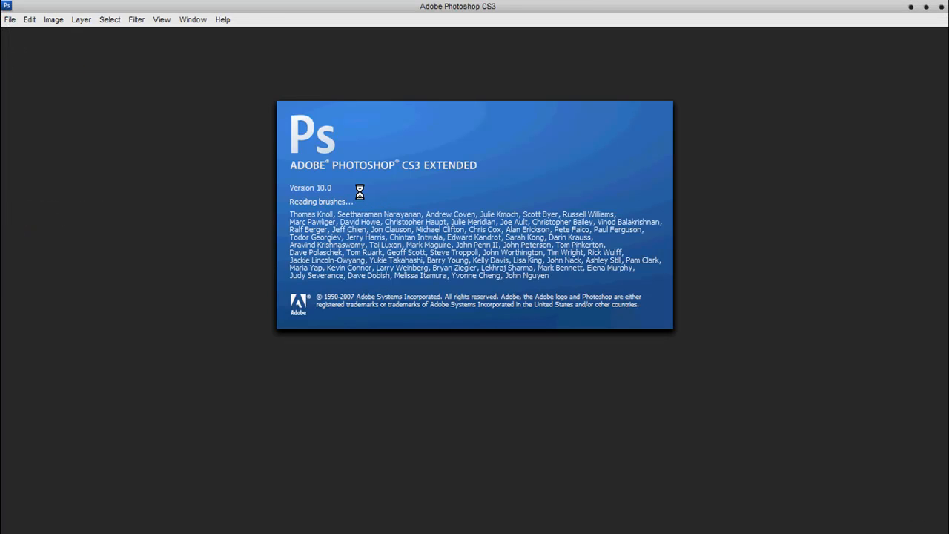
pyautogui.click(9, 18)
pyautogui.click(22, 44)
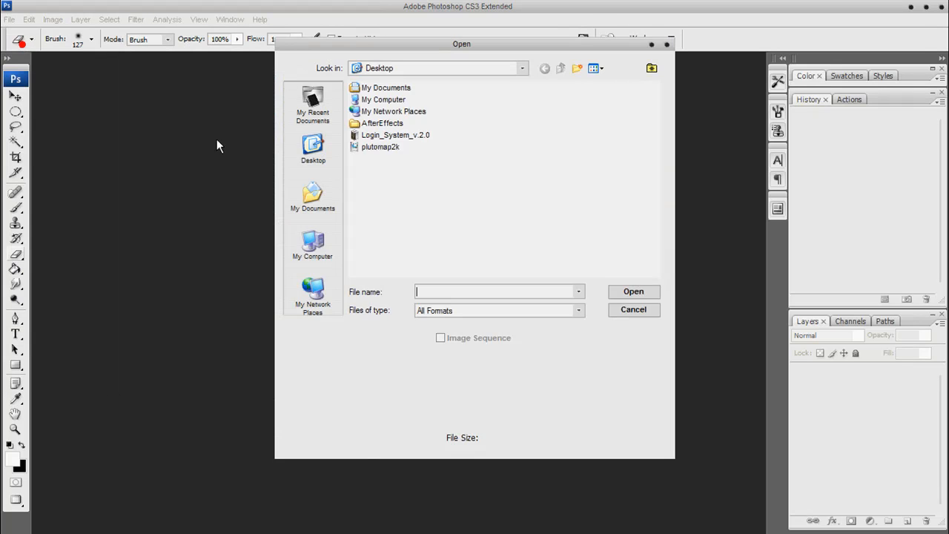
pyautogui.click(380, 147)
pyautogui.click(618, 290)
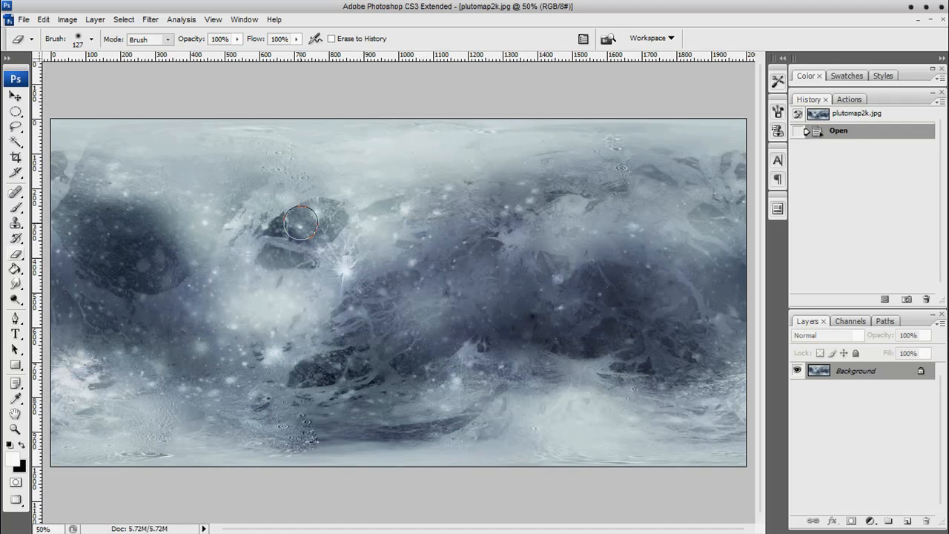
# - Make a fixed-size 800 × 800 px elliptical selection and position it over the dark central region of the Pluto map
pyautogui.click(16, 112)
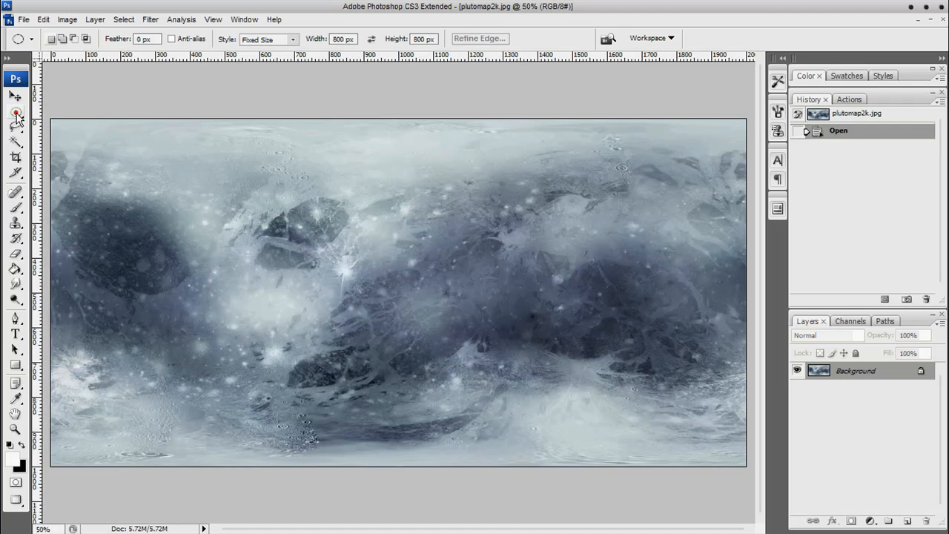
pyautogui.click(292, 40)
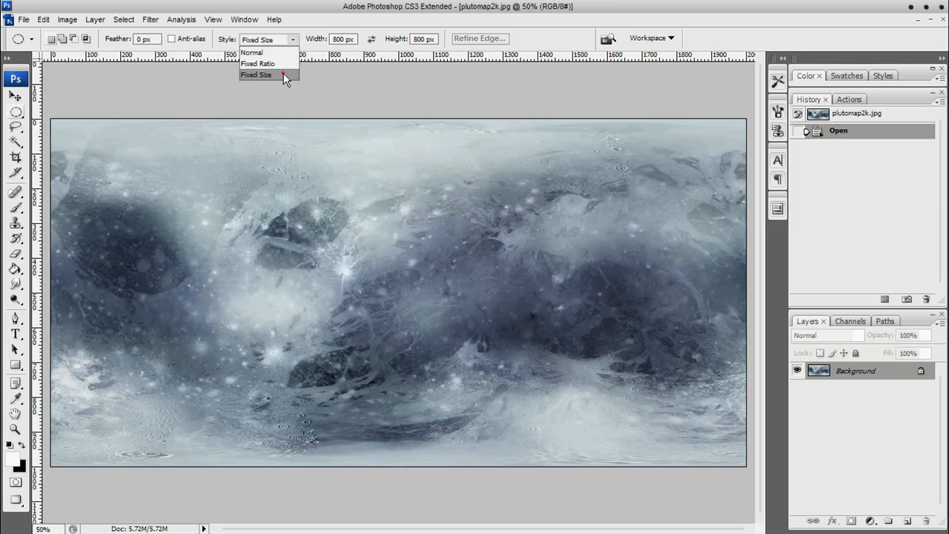
pyautogui.click(284, 74)
pyautogui.click(342, 39)
pyautogui.write('800')
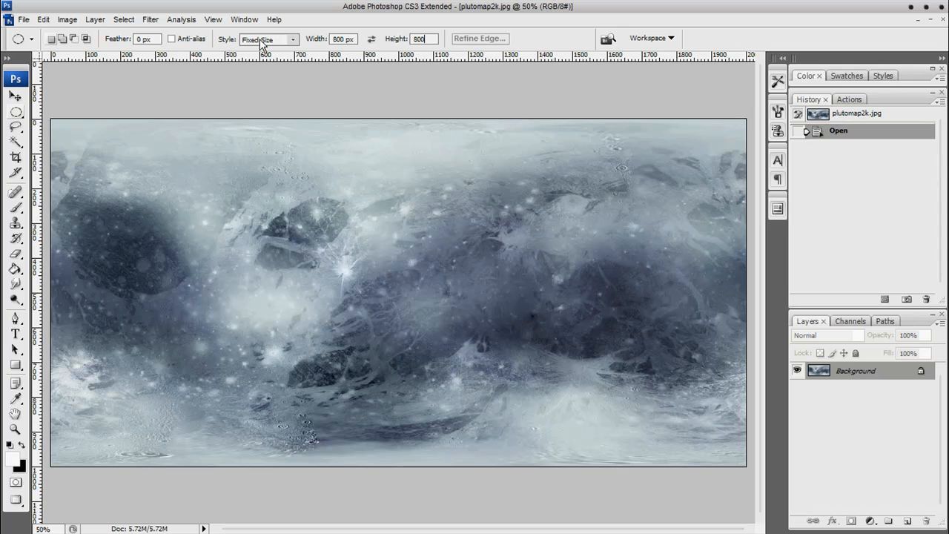
pyautogui.click(327, 170)
pyautogui.moveTo(436, 276); pyautogui.dragTo(435, 257)
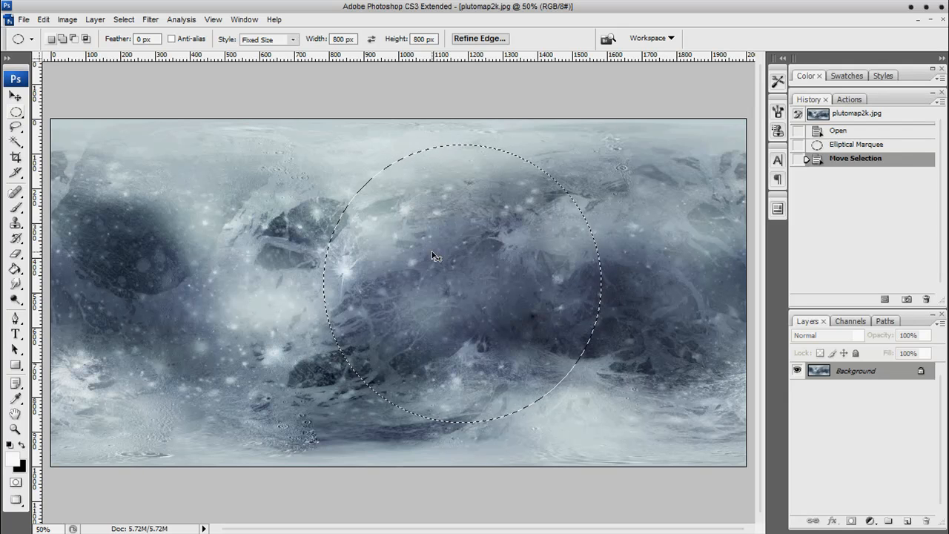
# - Create a new transparent RGB document of 1000 × 1000 pixels at 72 pixels/inch
pyautogui.click(24, 20)
pyautogui.click(24, 34)
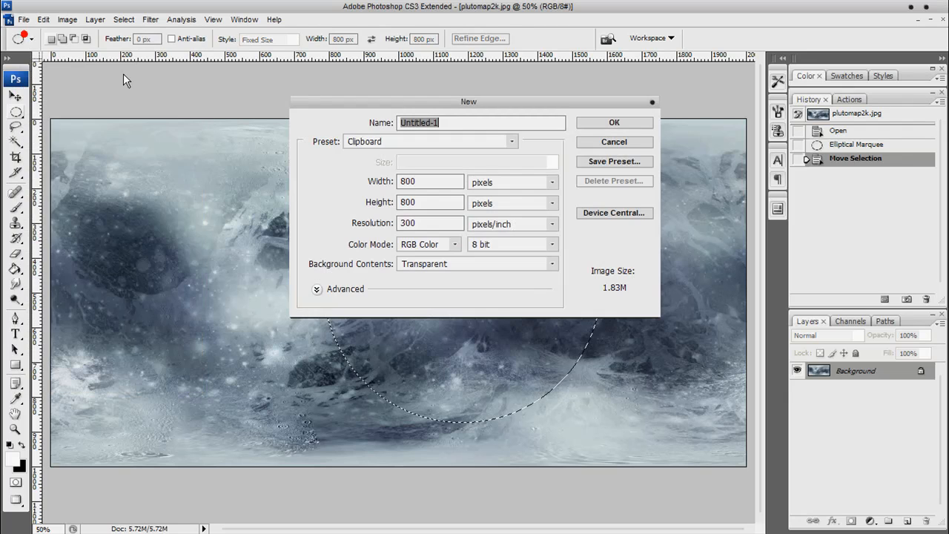
pyautogui.click(440, 182)
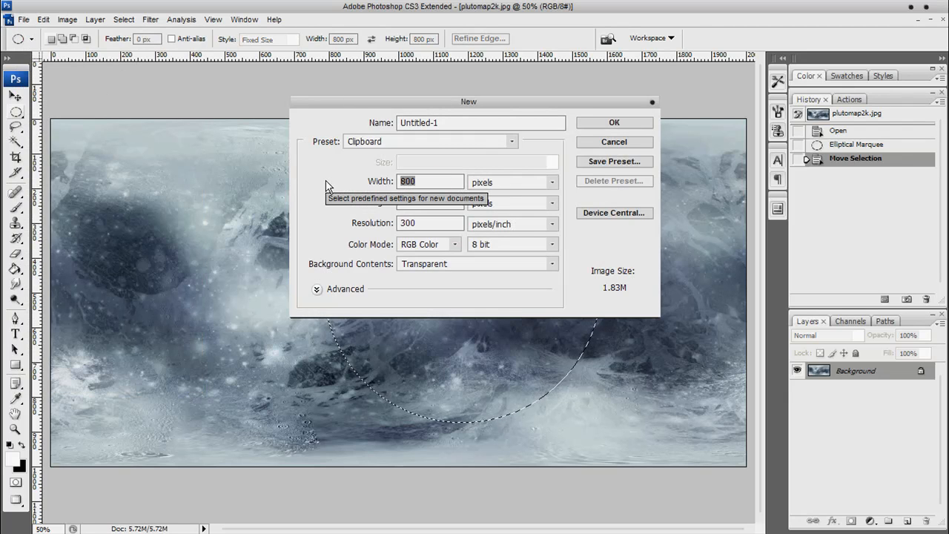
pyautogui.write('1')
pyautogui.press('Tab')
pyautogui.press('Tab')
pyautogui.write('1')
pyautogui.press('Tab')
pyautogui.press('Tab')
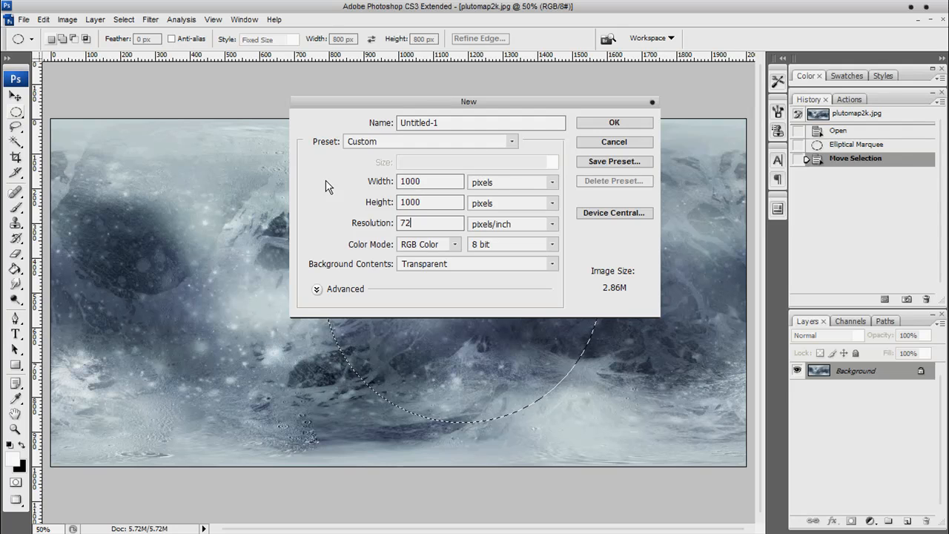
pyautogui.click(613, 122)
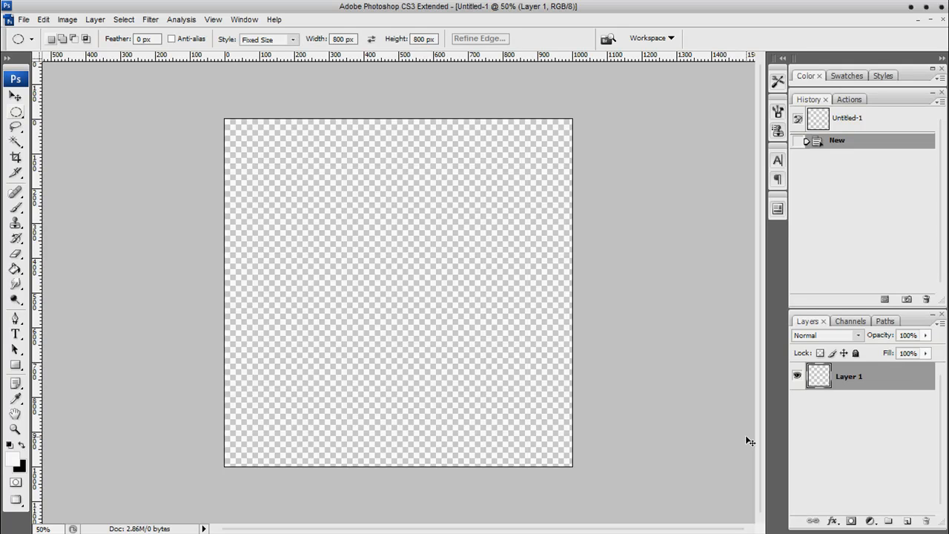
# - Fill the layer with black and paste the copied map circle onto a new layer above it
pyautogui.hotkey('ctrl', 'BackSpace')
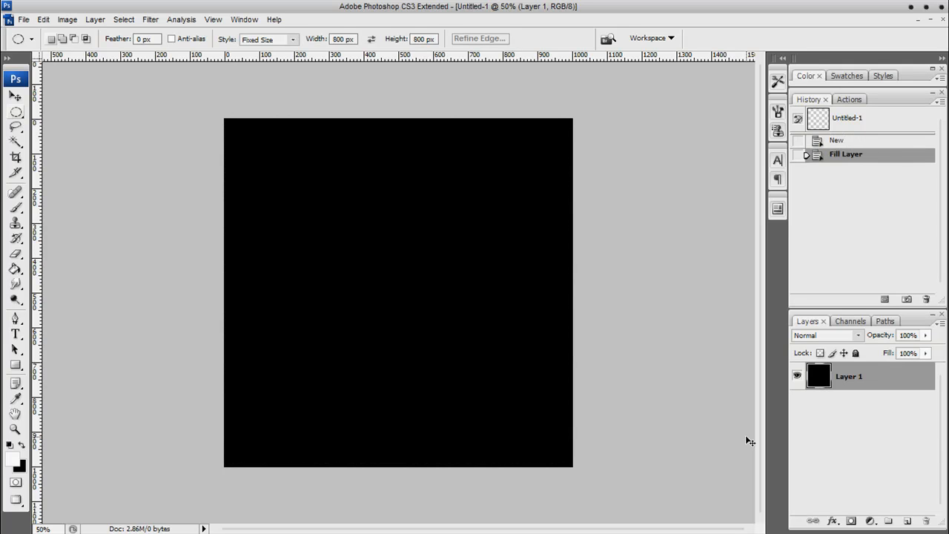
pyautogui.click(908, 522)
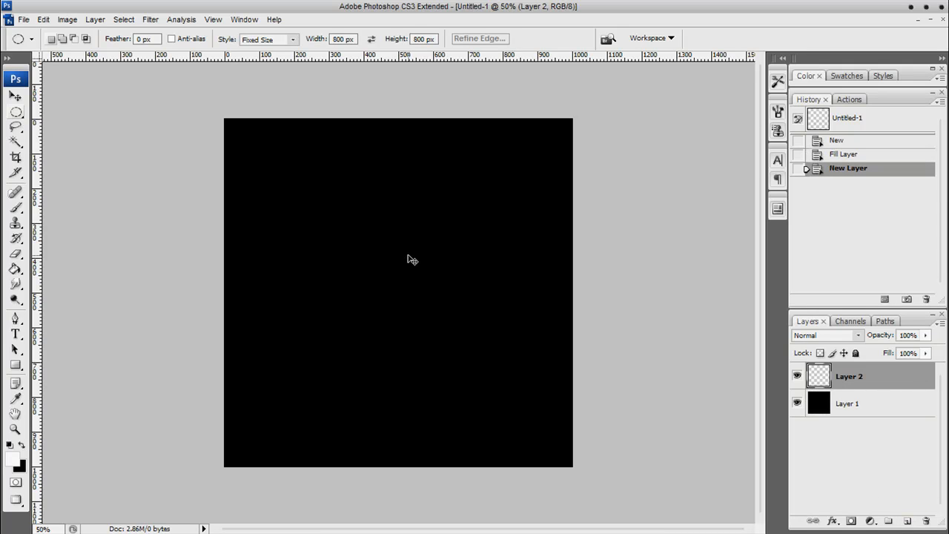
pyautogui.hotkey('ctrl', 'v')
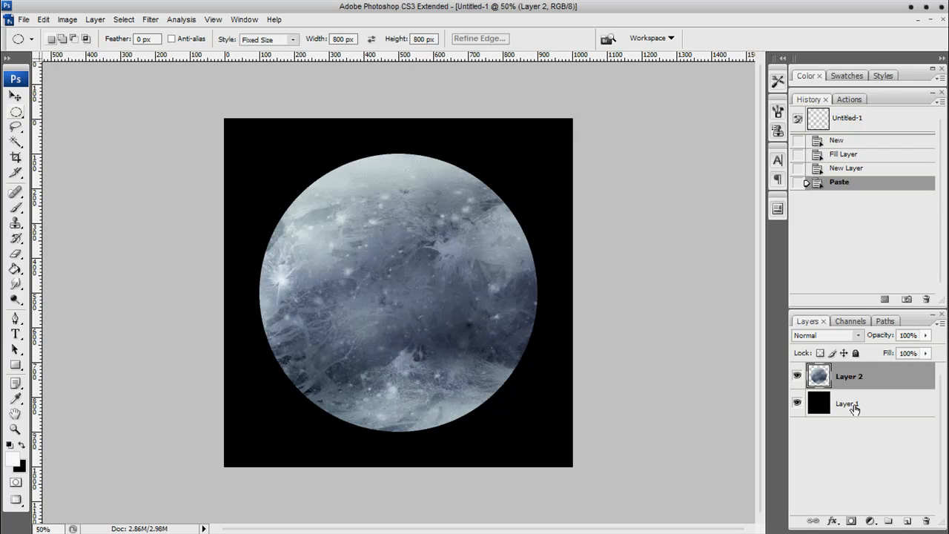
# - Add an empty layer between the planet and the black background and name it "base"
pyautogui.keyDown('ctrl'); pyautogui.click(909, 524); pyautogui.keyUp('ctrl')
pyautogui.doubleClick(848, 403)
pyautogui.write('b')
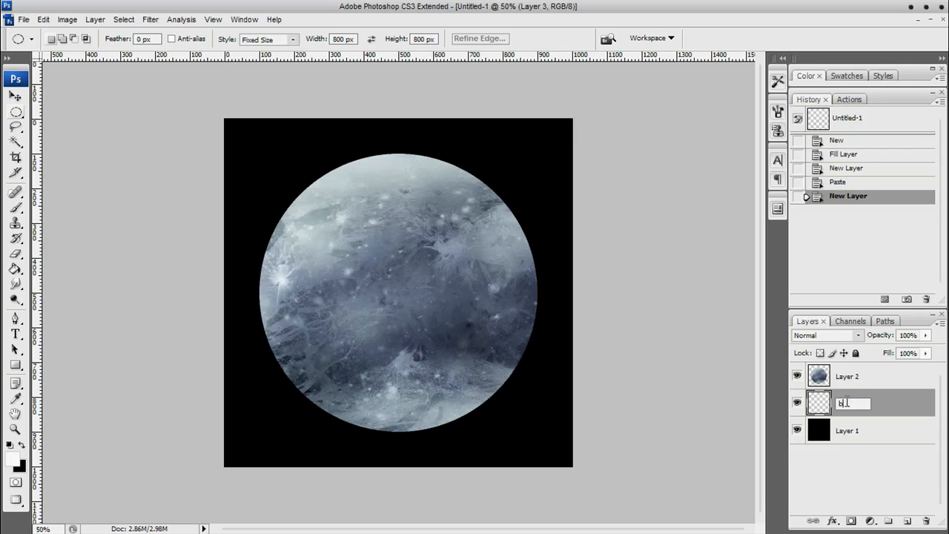
pyautogui.write('ase')
pyautogui.press('Return')
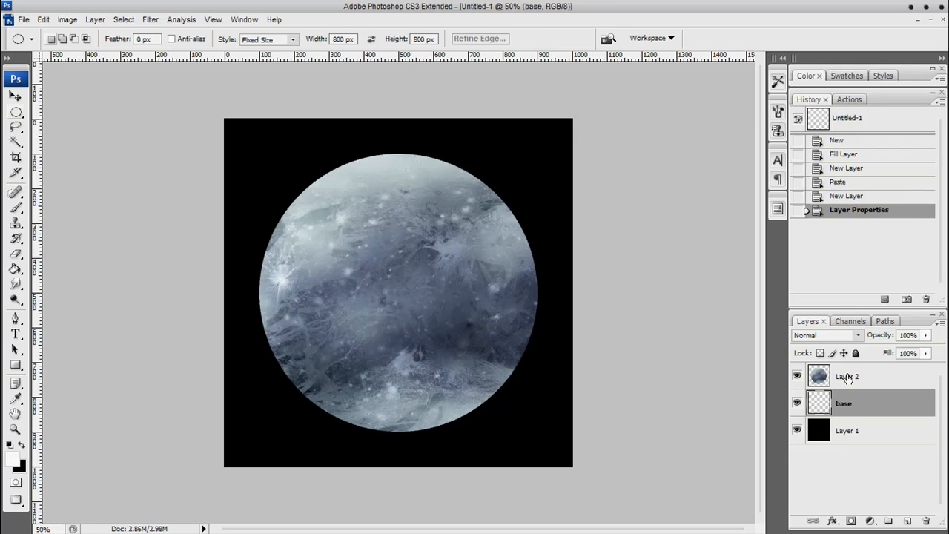
# - Rename the planet image layer to "texture"
pyautogui.doubleClick(848, 376)
pyautogui.write('s')
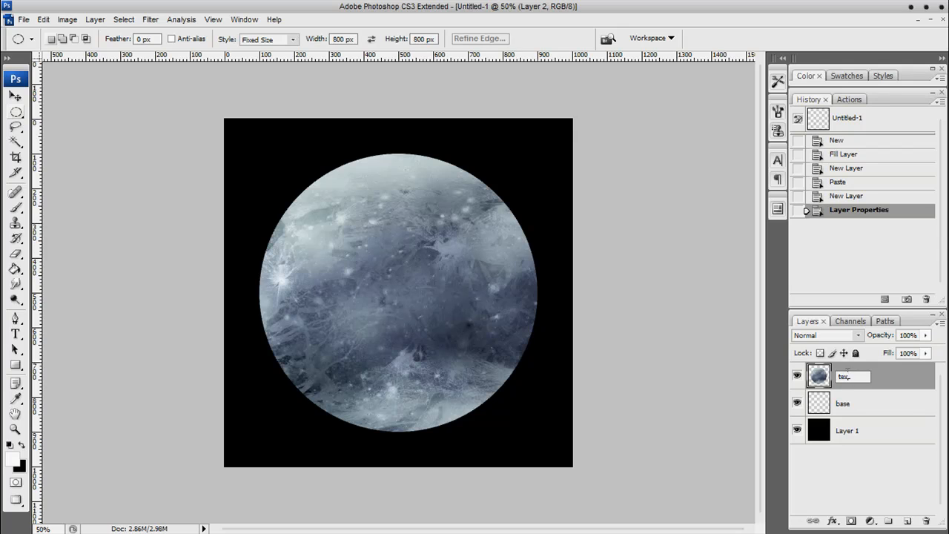
pyautogui.press('Return')
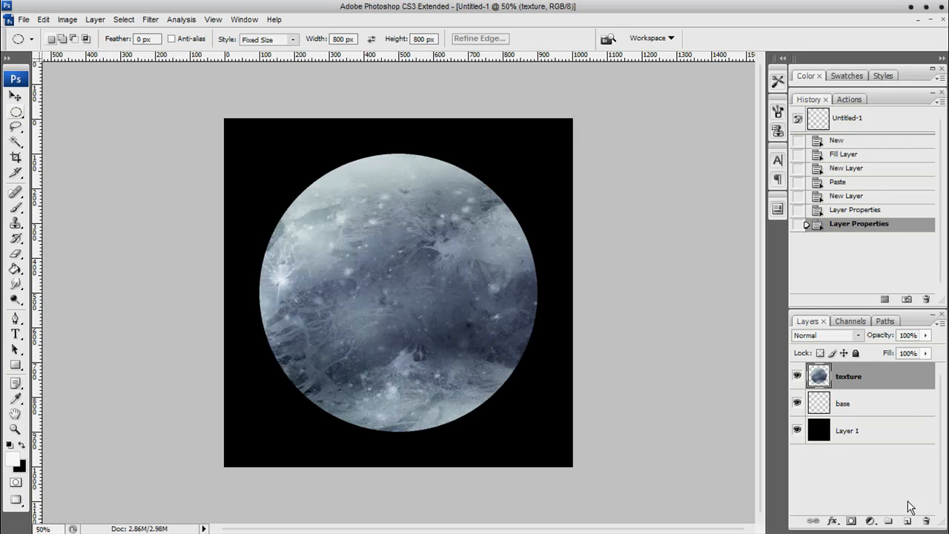
# - Add an empty layer above the texture layer and name it "atmosphere"
pyautogui.click(908, 522)
pyautogui.doubleClick(850, 377)
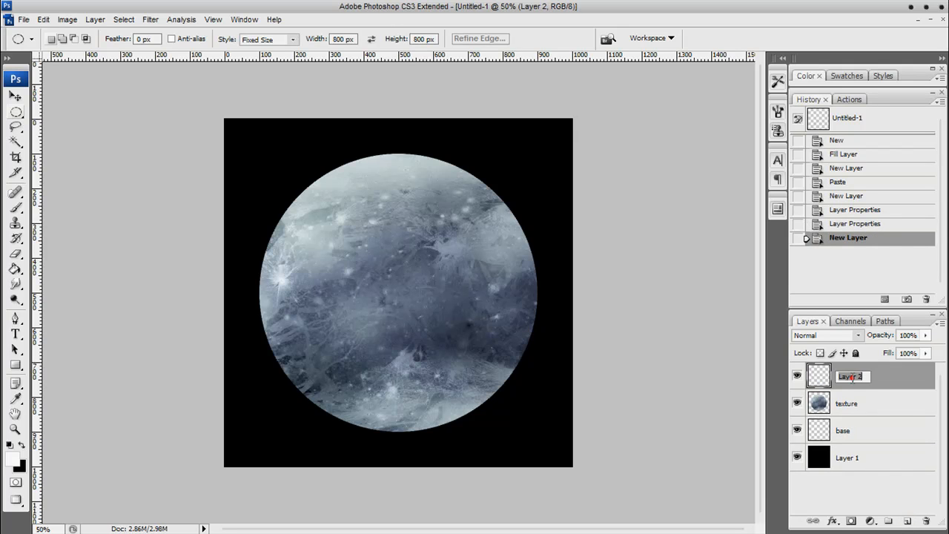
pyautogui.write('atmosphere')
pyautogui.press('Return')
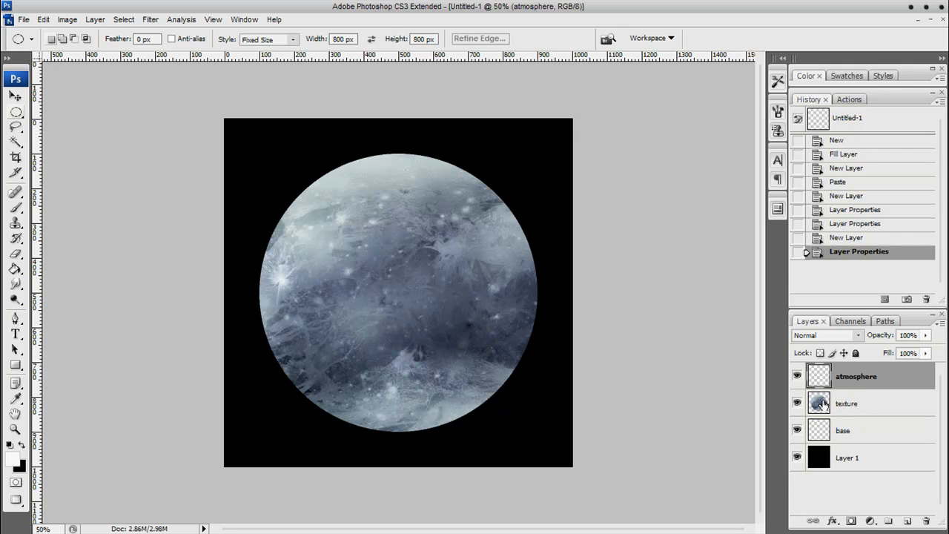
# - Load the planet's circular outline from the texture layer as a selection
pyautogui.keyDown('ctrl'); pyautogui.click(821, 405); pyautogui.keyUp('ctrl')
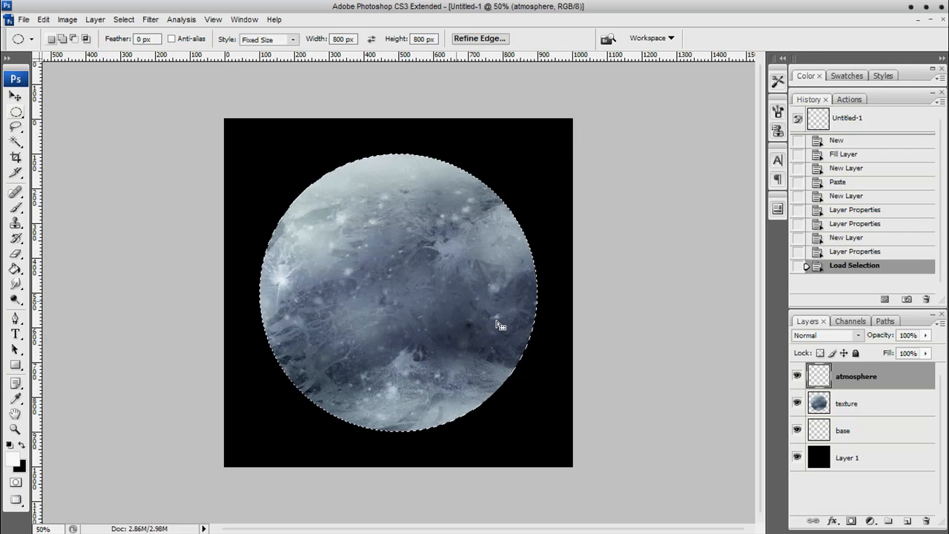
# - Try to apply the Spherize filter to the selected area of the atmosphere layer
pyautogui.click(150, 19)
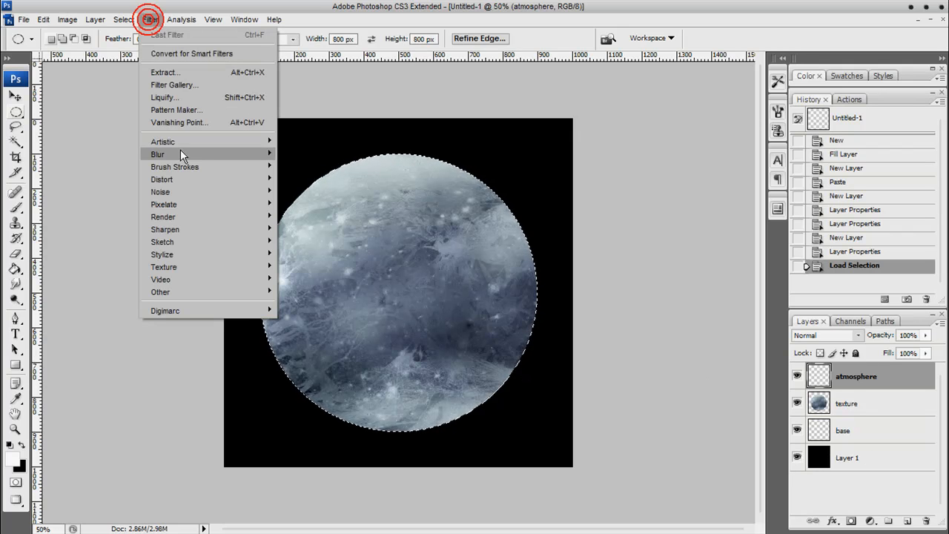
pyautogui.moveTo(189, 180)
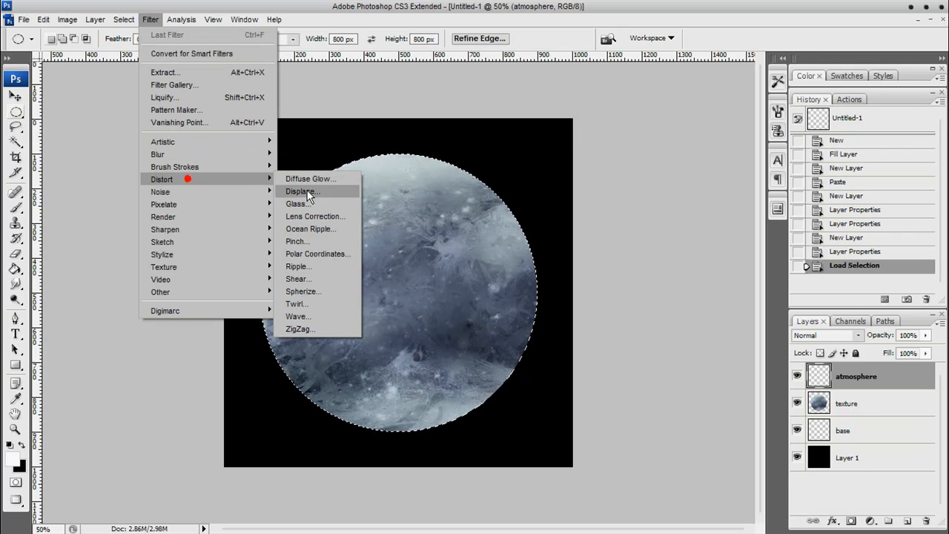
pyautogui.click(310, 282)
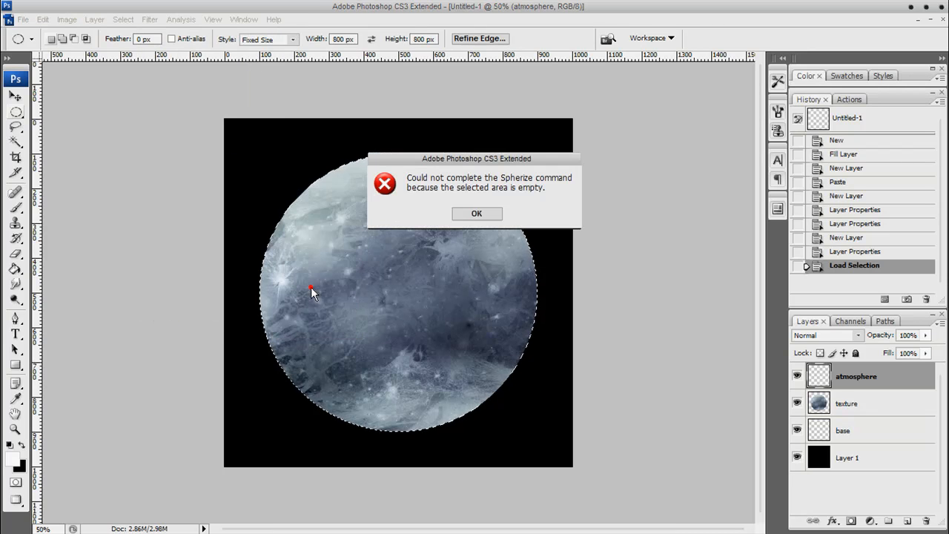
pyautogui.click(481, 212)
# - Apply the Spherize filter to the circular selection on the texture layer
pyautogui.click(847, 407)
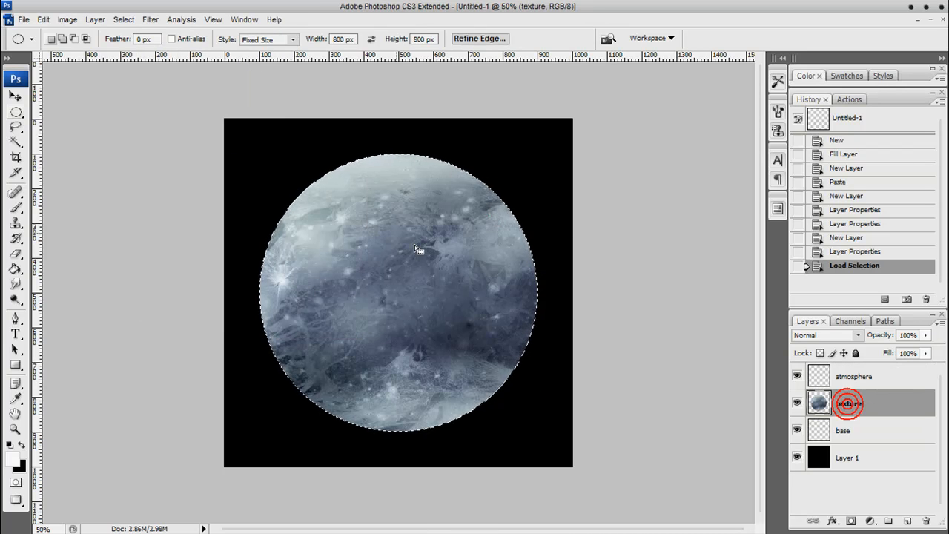
pyautogui.click(150, 19)
pyautogui.click(183, 178)
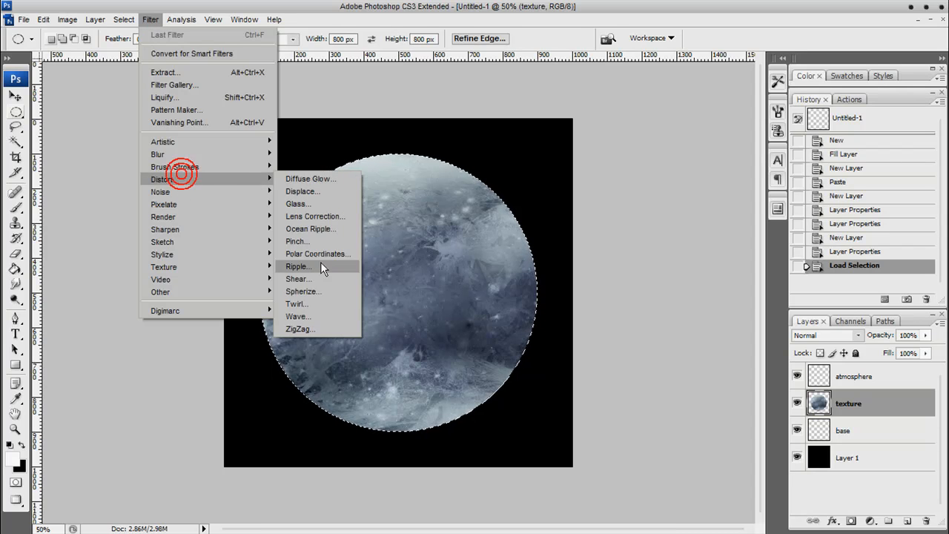
pyautogui.click(312, 290)
pyautogui.click(565, 125)
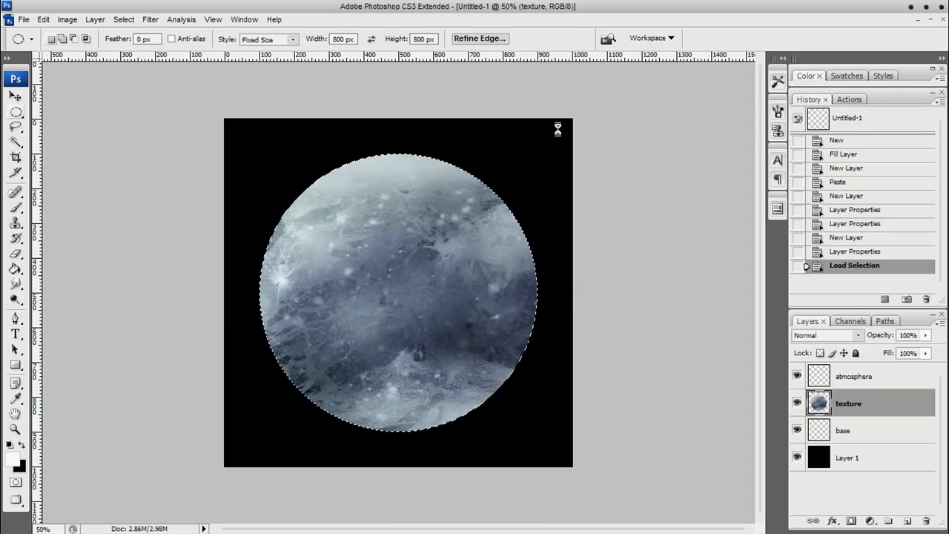
# - Fill the circular selection with black on both the base and atmosphere layers and deselect
pyautogui.click(844, 432)
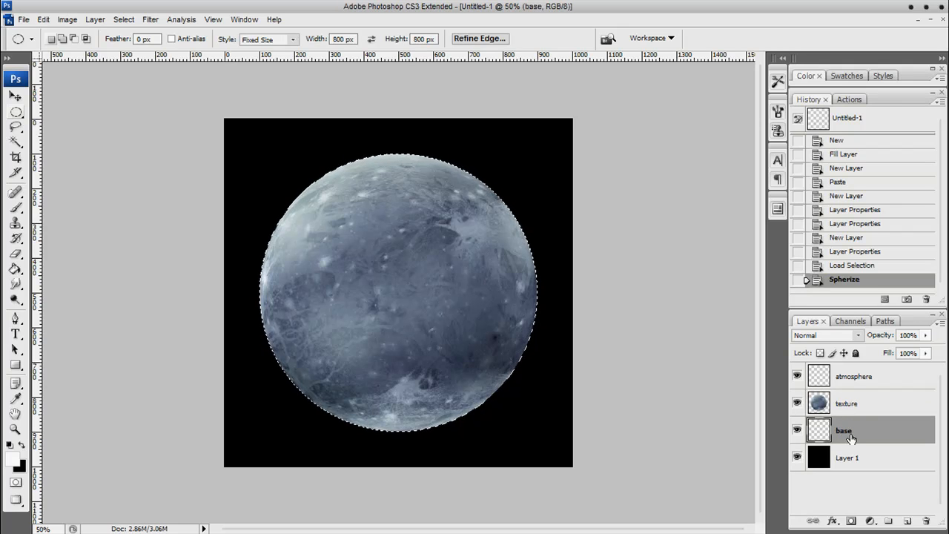
pyautogui.hotkey('ctrl', 'BackSpace')
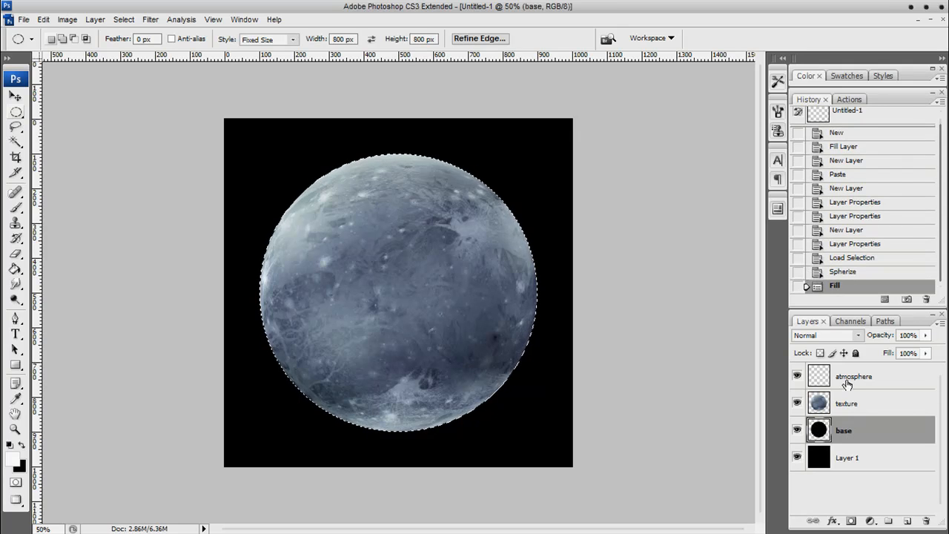
pyautogui.click(847, 377)
pyautogui.hotkey('ctrl', 'BackSpace')
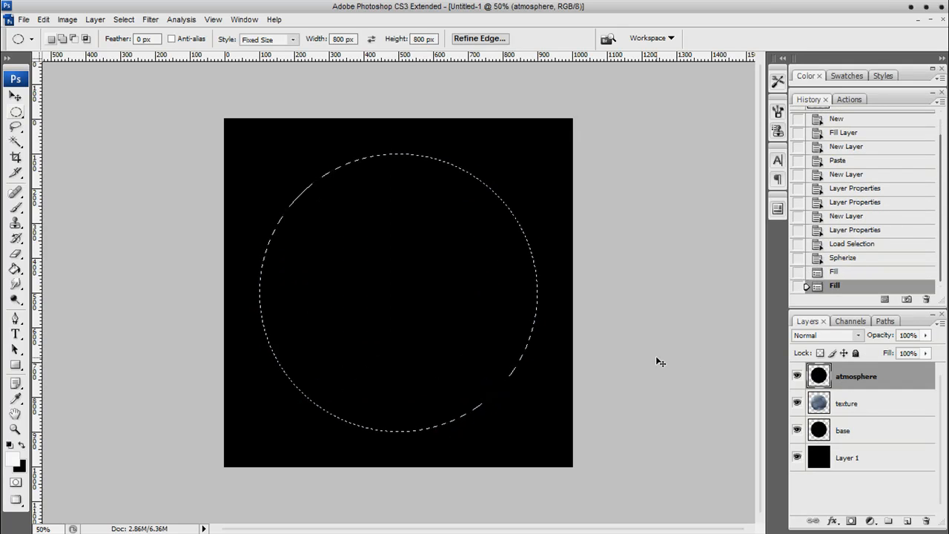
pyautogui.hotkey('ctrl', 'd')
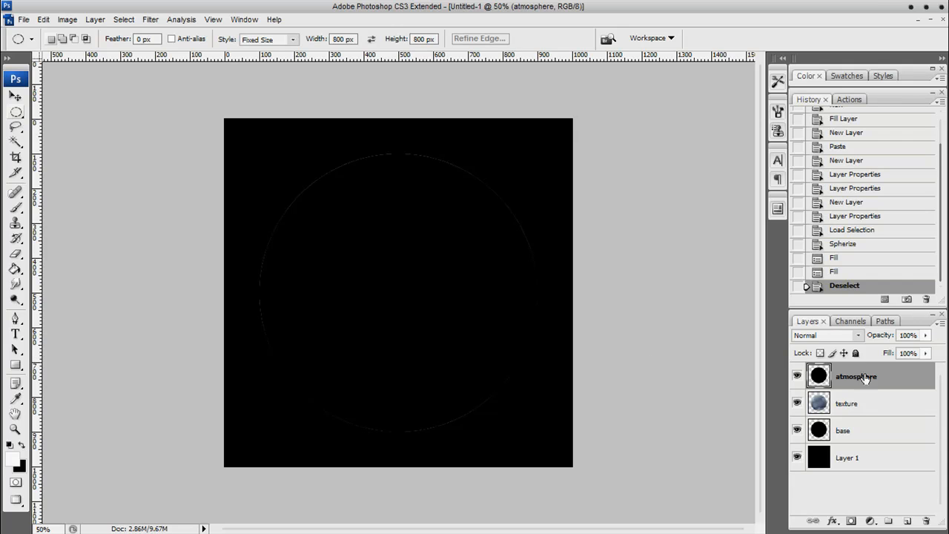
# - Add an Inner Shadow effect to the atmosphere layer with a light blue colour and Linear Dodge (Add) blending
pyautogui.click(834, 521)
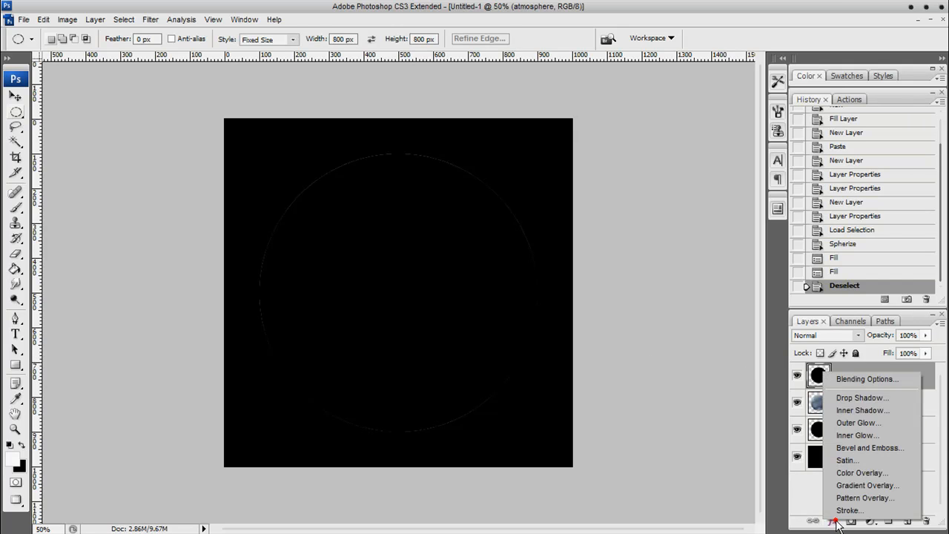
pyautogui.click(858, 411)
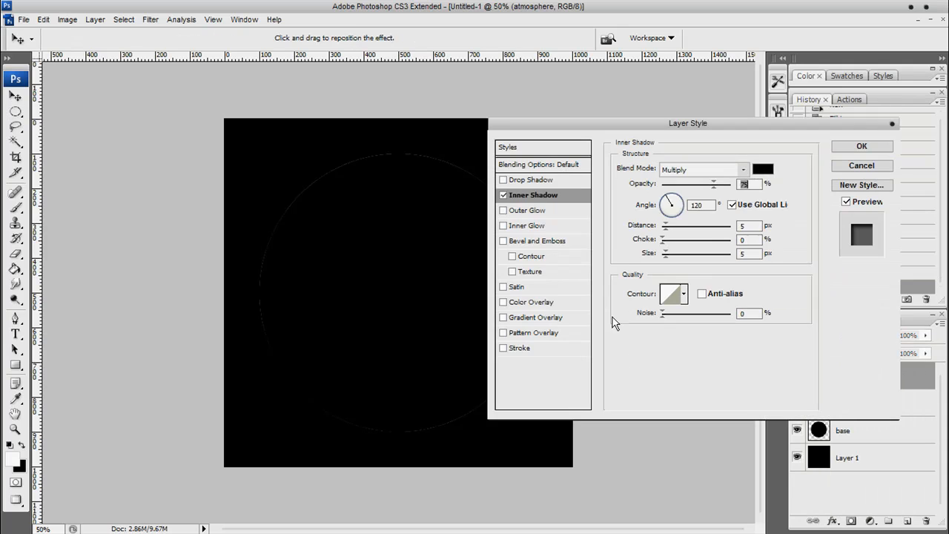
pyautogui.click(763, 169)
pyautogui.click(649, 299)
pyautogui.moveTo(649, 307); pyautogui.dragTo(650, 307)
pyautogui.click(504, 238)
pyautogui.click(773, 231)
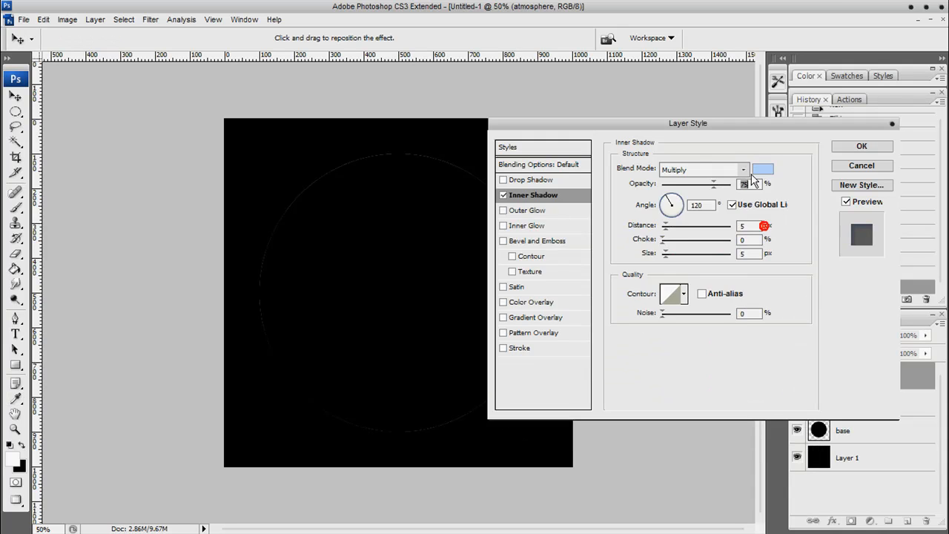
pyautogui.click(742, 170)
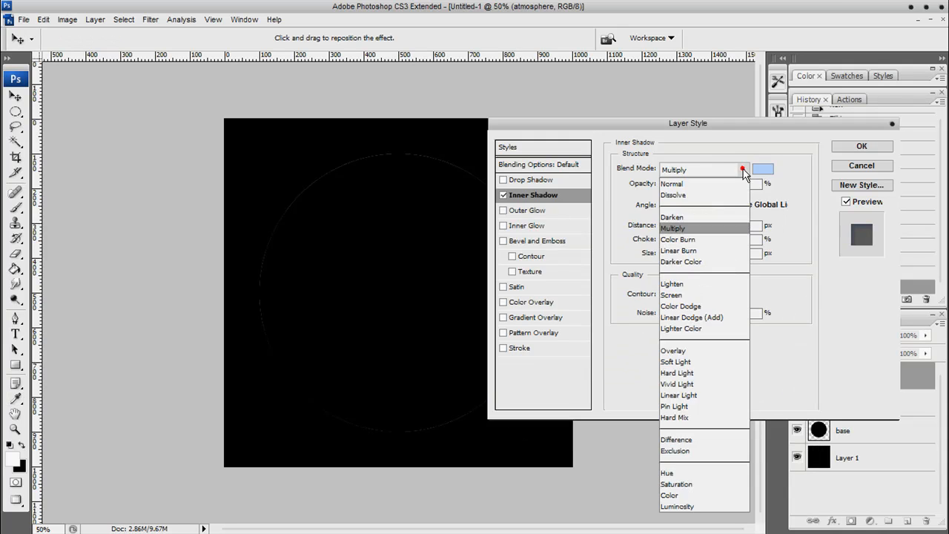
pyautogui.click(701, 318)
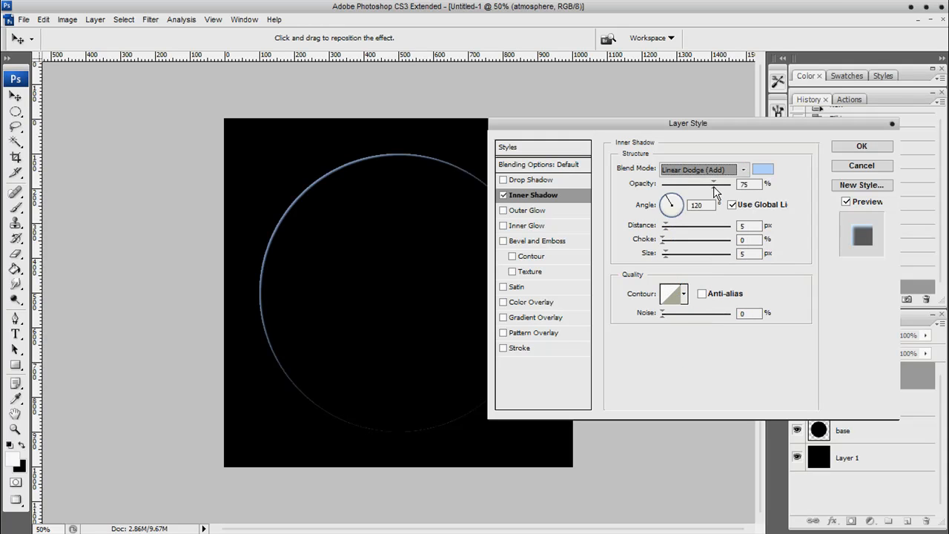
# - Set the inner shadow's distance to 20 px and its size to 175 px
pyautogui.click(742, 226)
pyautogui.write('20')
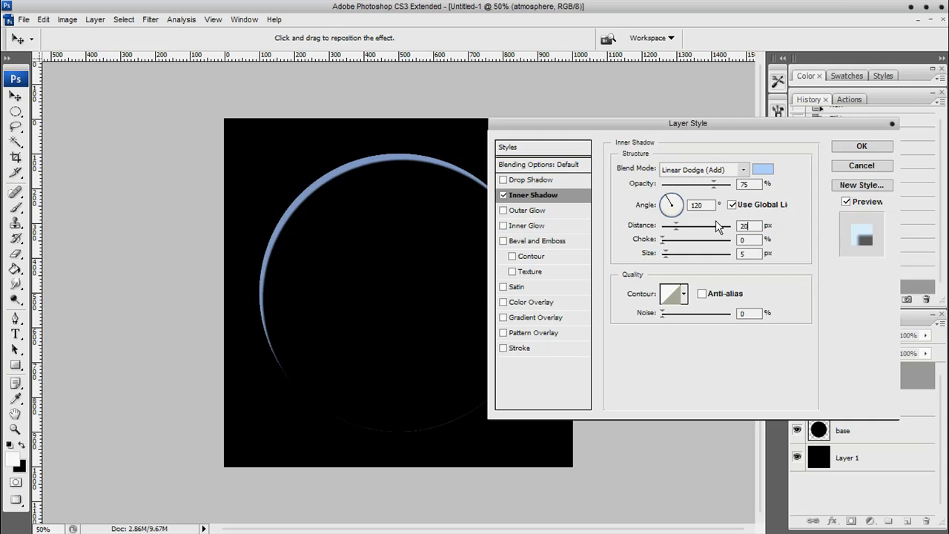
pyautogui.write('150')
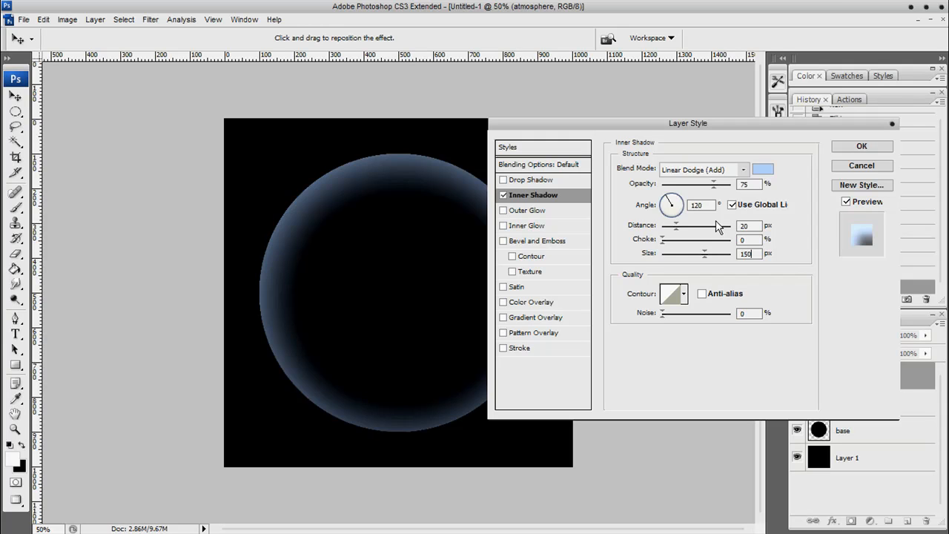
pyautogui.press('BackSpace')
pyautogui.press('BackSpace')
pyautogui.write('175')
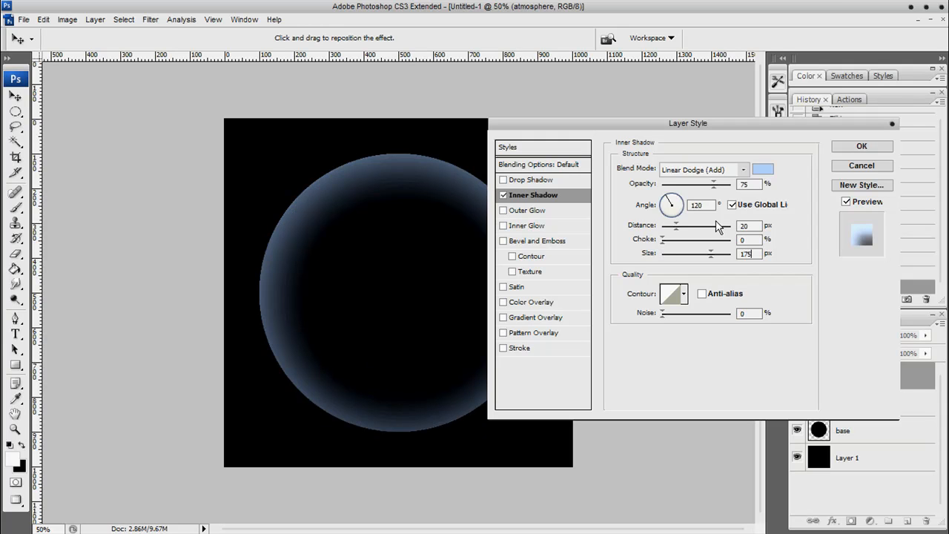
# - Add a light blue Outer Glow to the atmosphere layer with Linear Dodge (Add) blending and a size of 15 px
pyautogui.click(503, 211)
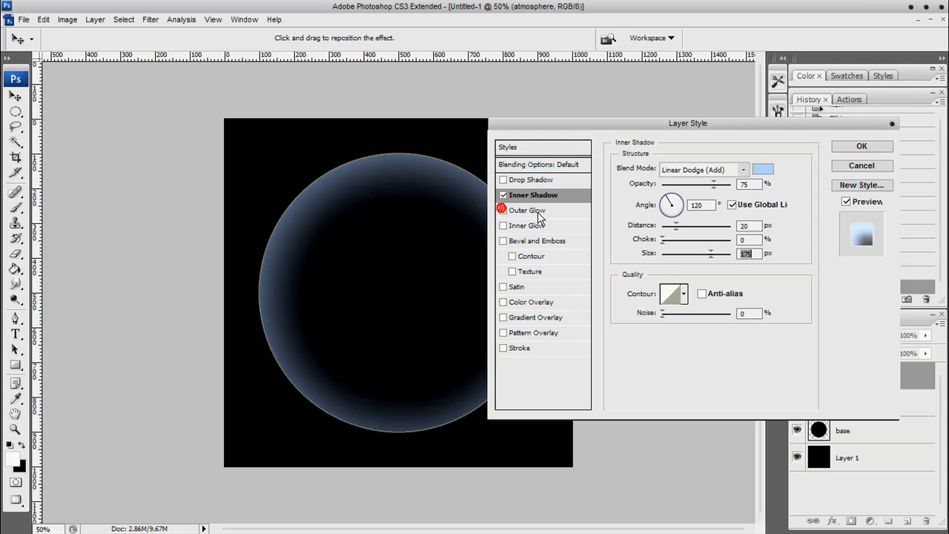
pyautogui.click(537, 213)
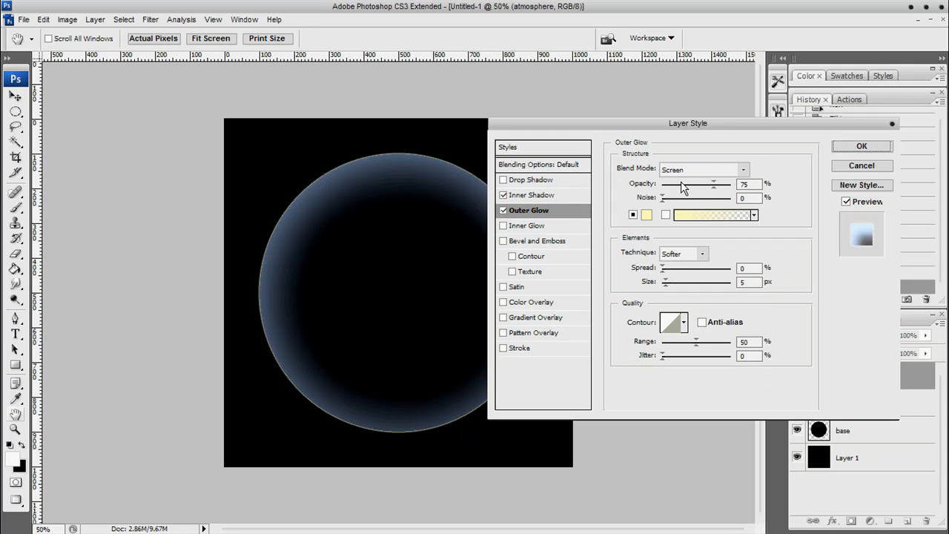
pyautogui.click(744, 170)
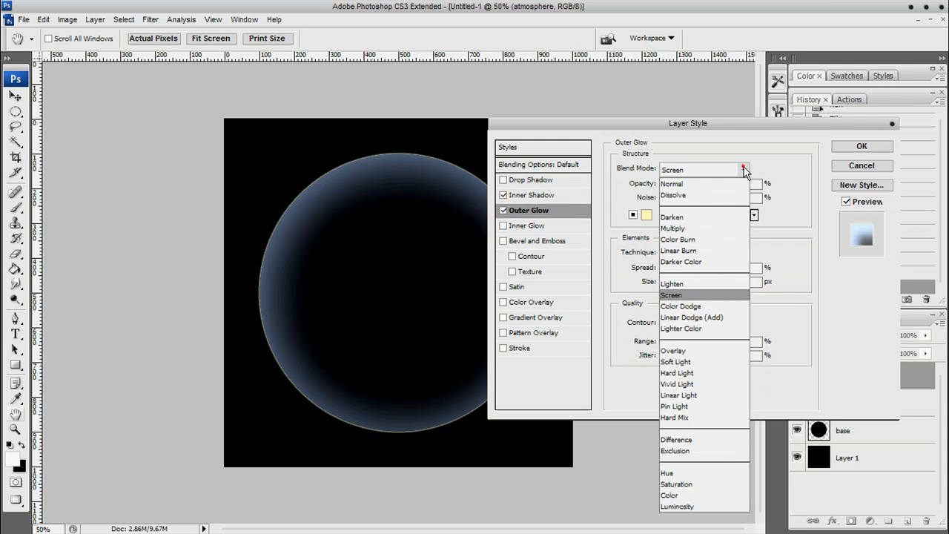
pyautogui.click(701, 318)
pyautogui.click(647, 215)
pyautogui.moveTo(649, 306); pyautogui.dragTo(649, 309)
pyautogui.click(773, 232)
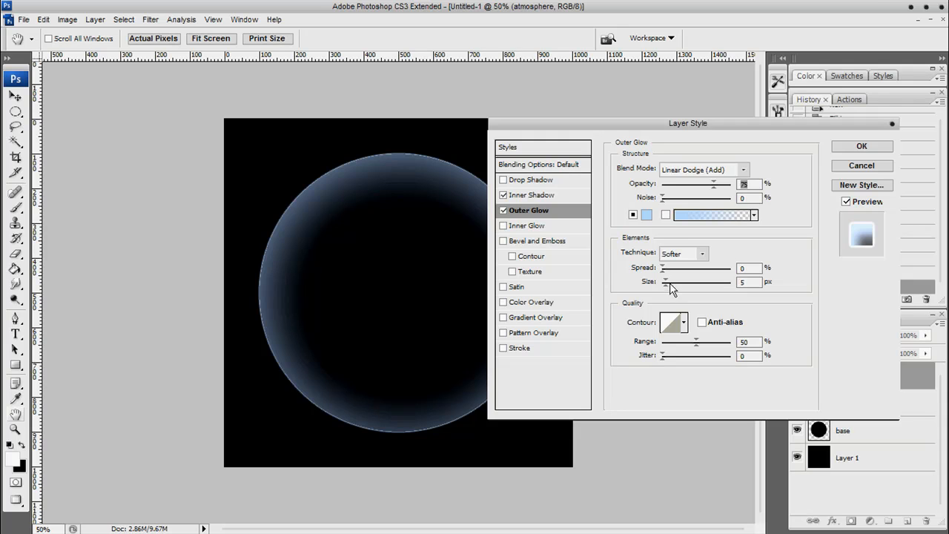
pyautogui.doubleClick(744, 282)
pyautogui.write('15')
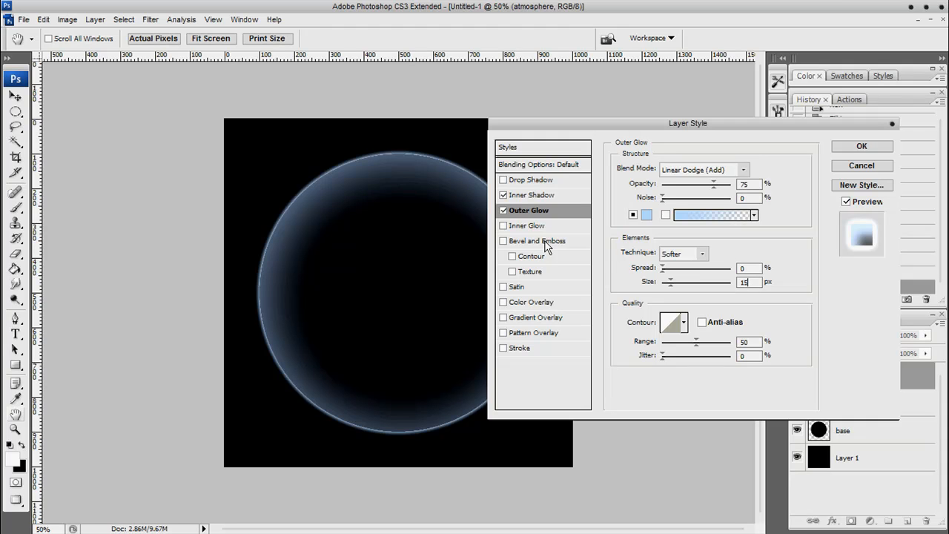
# - Add a light blue Inner Glow to the atmosphere layer with Linear Dodge (Add) blending
pyautogui.click(517, 227)
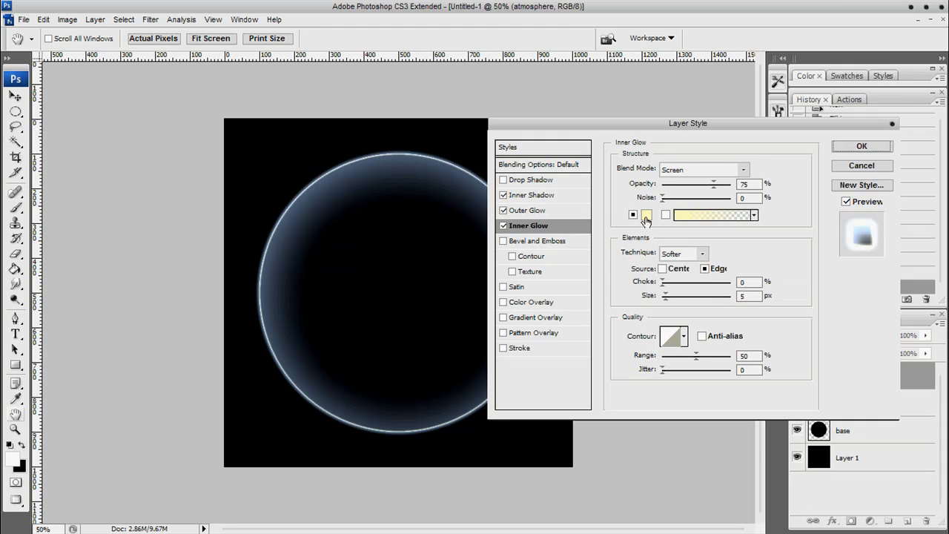
pyautogui.click(647, 215)
pyautogui.click(648, 310)
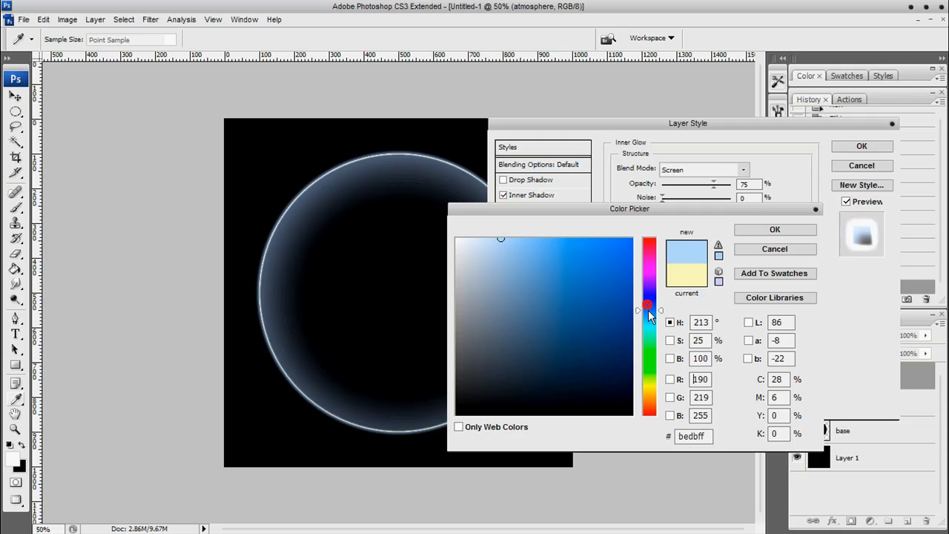
pyautogui.moveTo(648, 311); pyautogui.dragTo(648, 310)
pyautogui.click(775, 230)
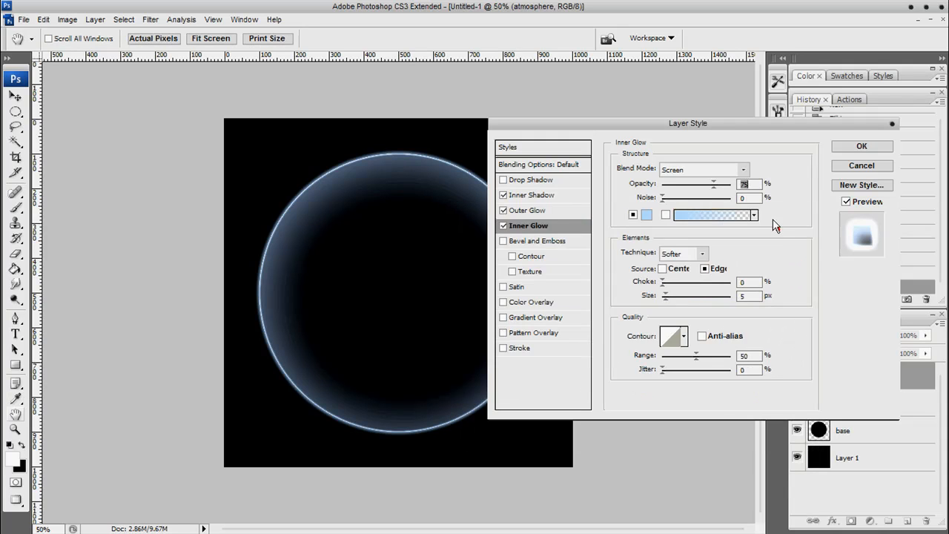
pyautogui.click(743, 169)
pyautogui.click(693, 318)
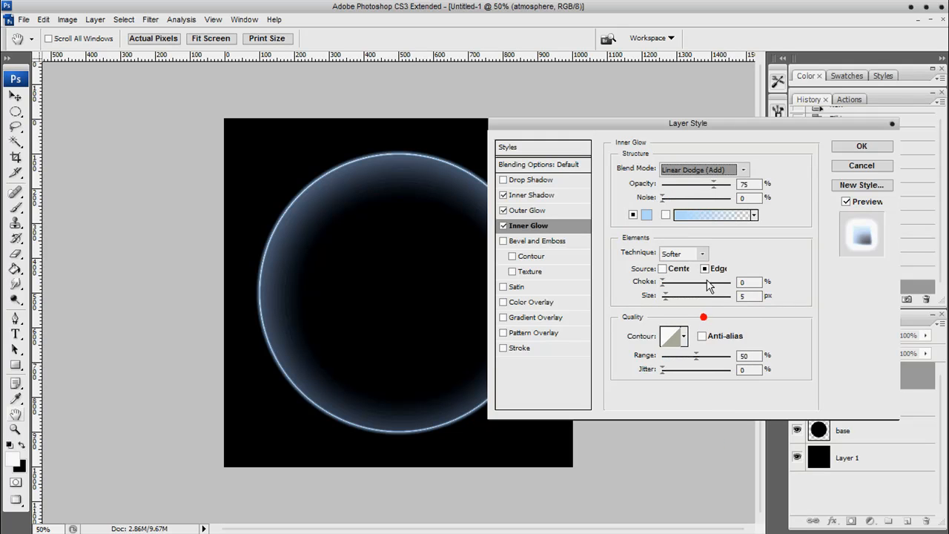
# - Set the inner glow's size to 25 px and its opacity to 75%, and apply the layer style
pyautogui.moveTo(715, 184); pyautogui.dragTo(759, 186)
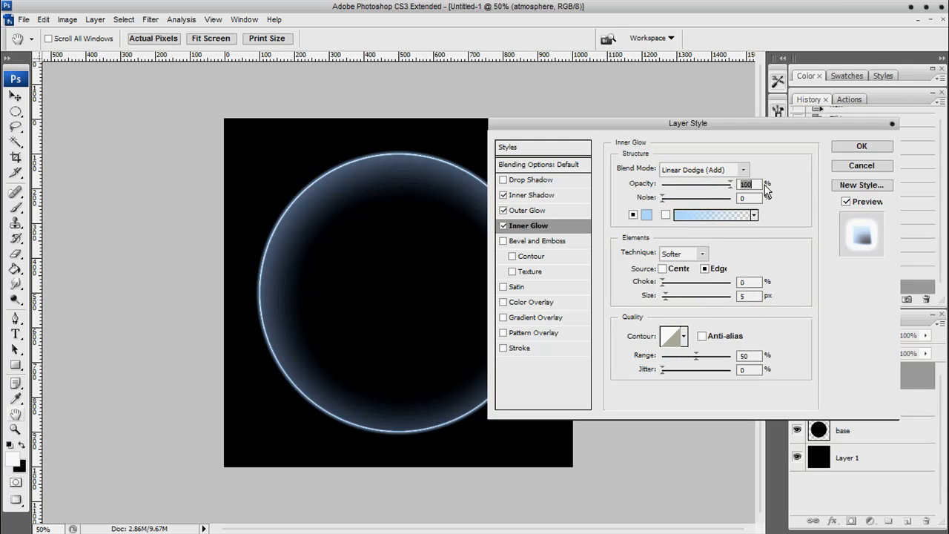
pyautogui.doubleClick(751, 295)
pyautogui.write('20')
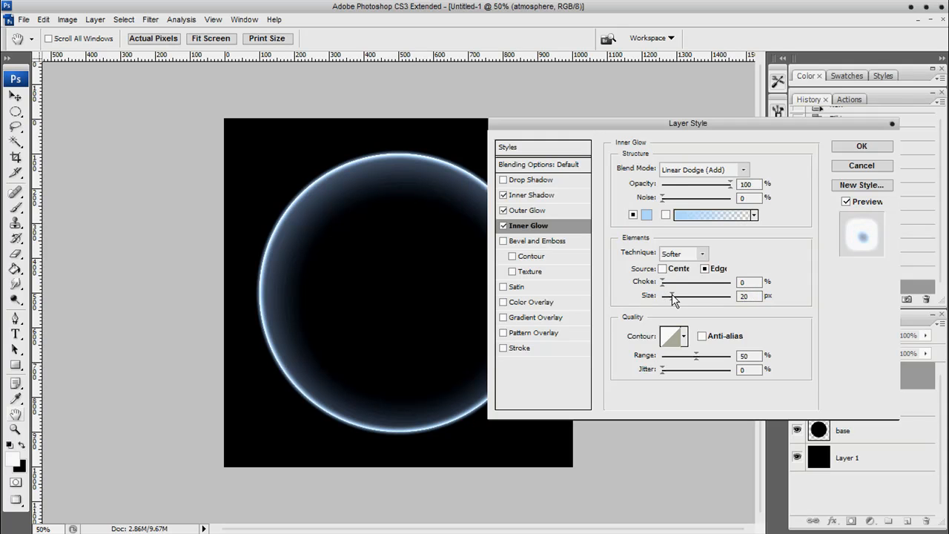
pyautogui.moveTo(739, 296); pyautogui.dragTo(687, 295)
pyautogui.write('25')
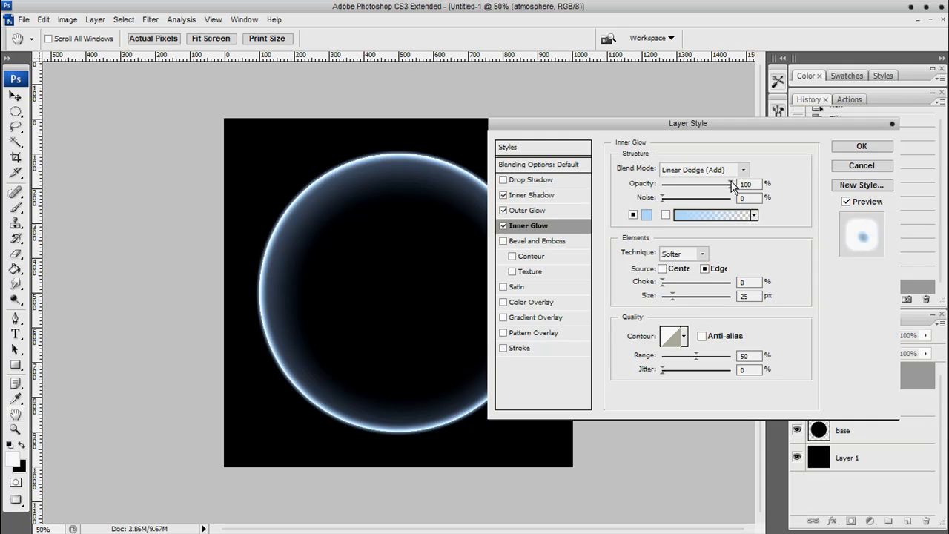
pyautogui.moveTo(755, 186); pyautogui.dragTo(714, 183)
pyautogui.write('75')
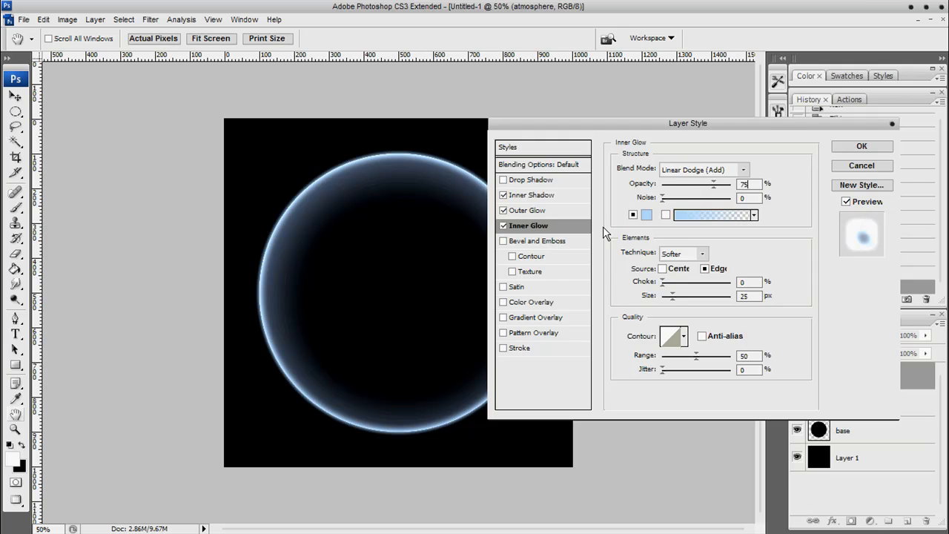
pyautogui.click(860, 146)
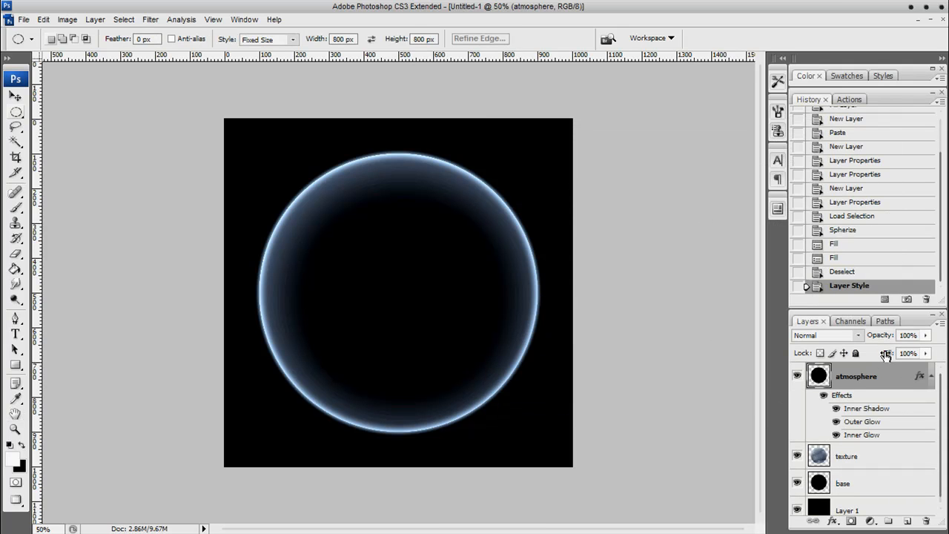
# - Set the atmosphere layer's fill to 0% and collapse its effects list
pyautogui.moveTo(887, 355); pyautogui.dragTo(727, 356)
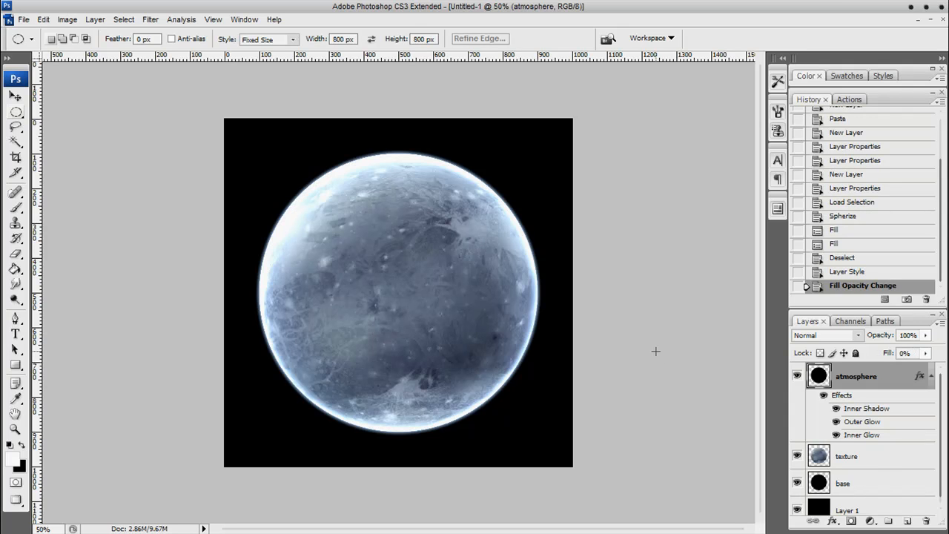
pyautogui.click(932, 376)
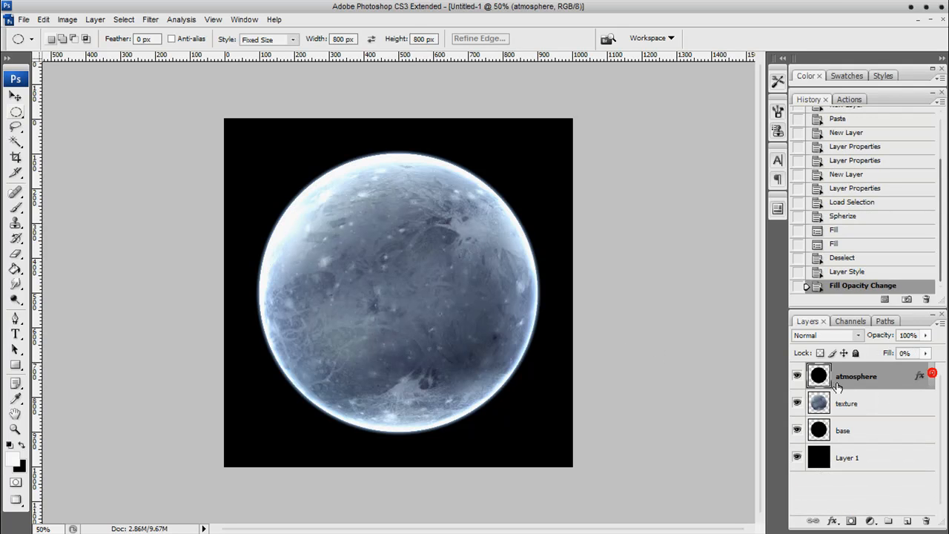
# - Merge the atmosphere layer with a new empty layer and name the merged layer "atmosphere"
pyautogui.click(909, 522)
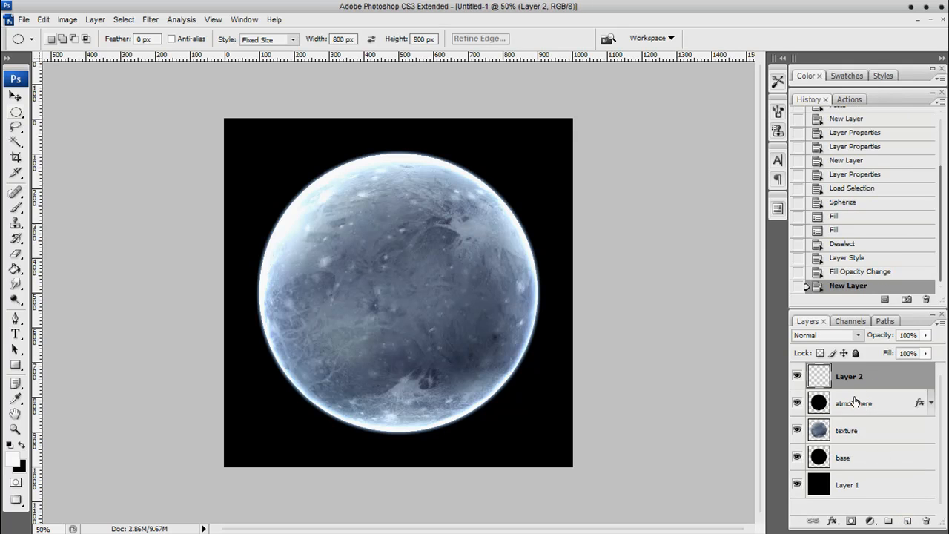
pyautogui.keyDown('shift'); pyautogui.click(855, 403); pyautogui.keyUp('shift')
pyautogui.hotkey('ctrl', 'e')
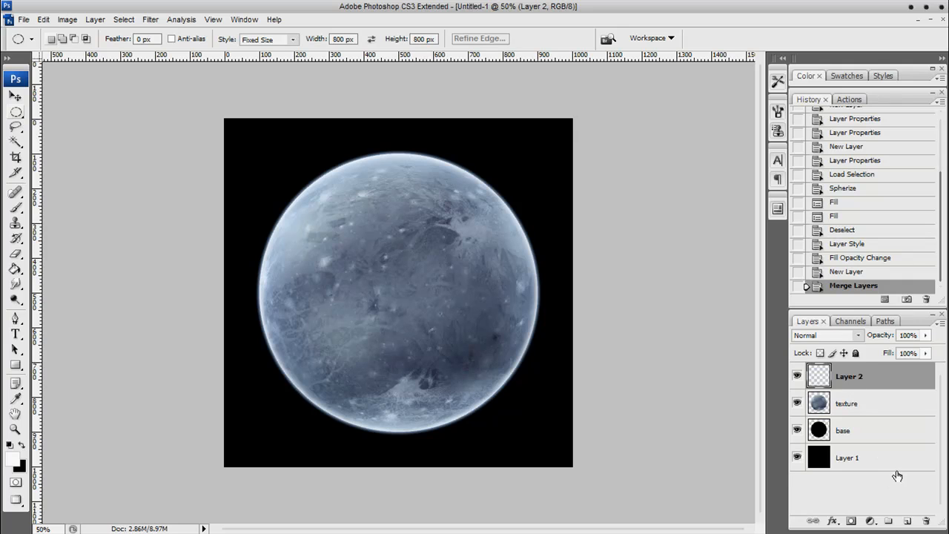
pyautogui.doubleClick(851, 378)
pyautogui.write('atmosphere')
pyautogui.press('Return')
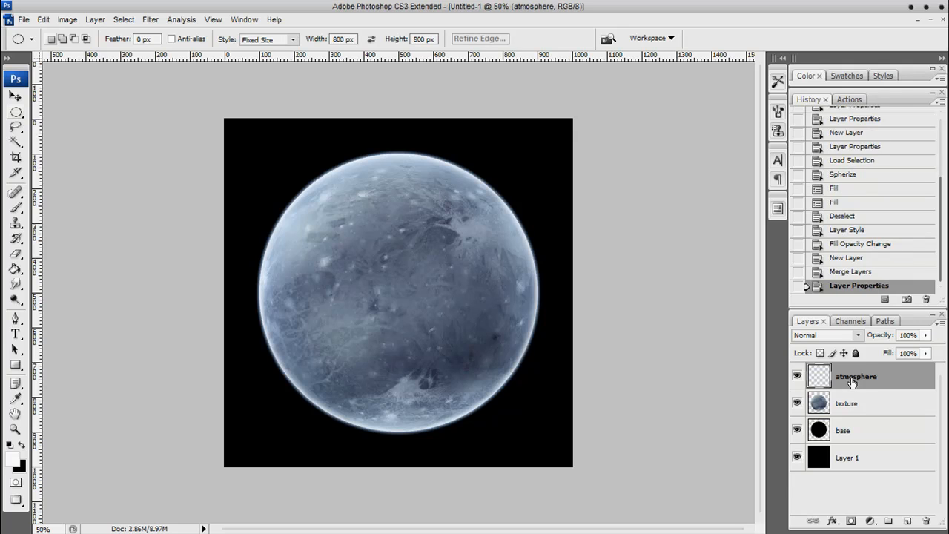
# - Fill the base layer's circular outline with black on a new top layer and name that layer "shadow"
pyautogui.click(907, 521)
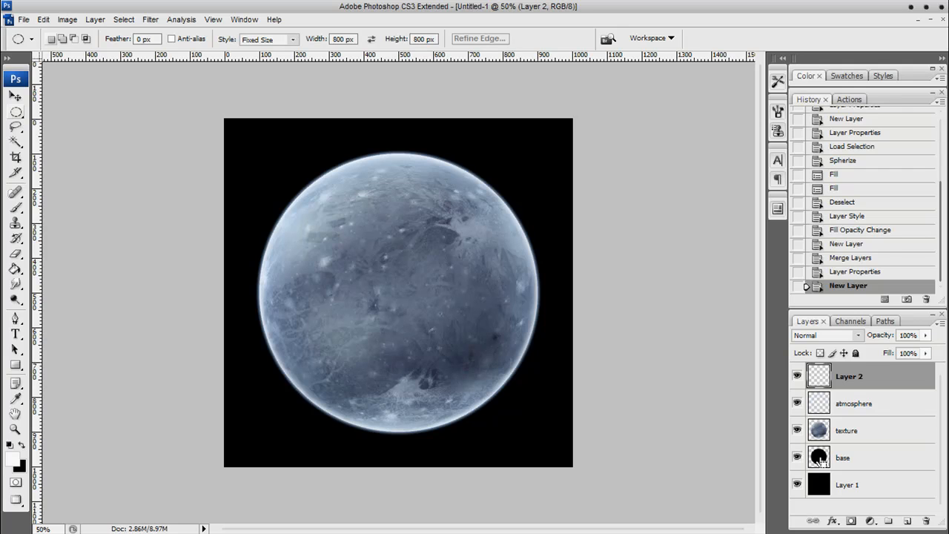
pyautogui.keyDown('ctrl'); pyautogui.click(819, 458); pyautogui.keyUp('ctrl')
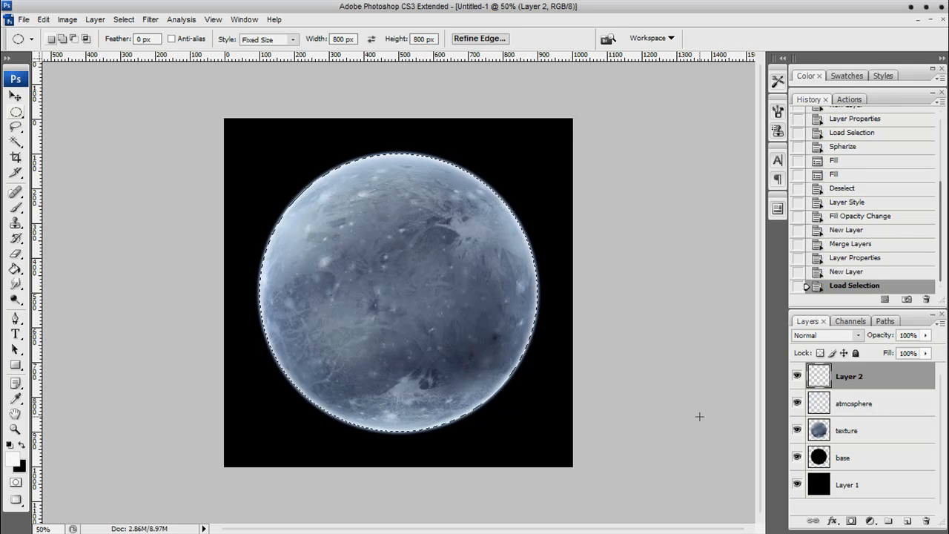
pyautogui.hotkey('ctrl', 'BackSpace')
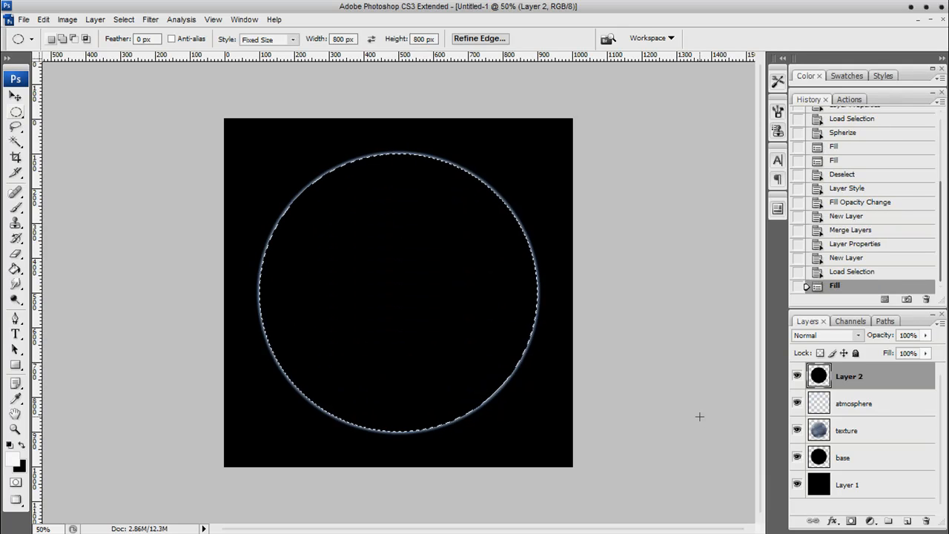
pyautogui.doubleClick(850, 376)
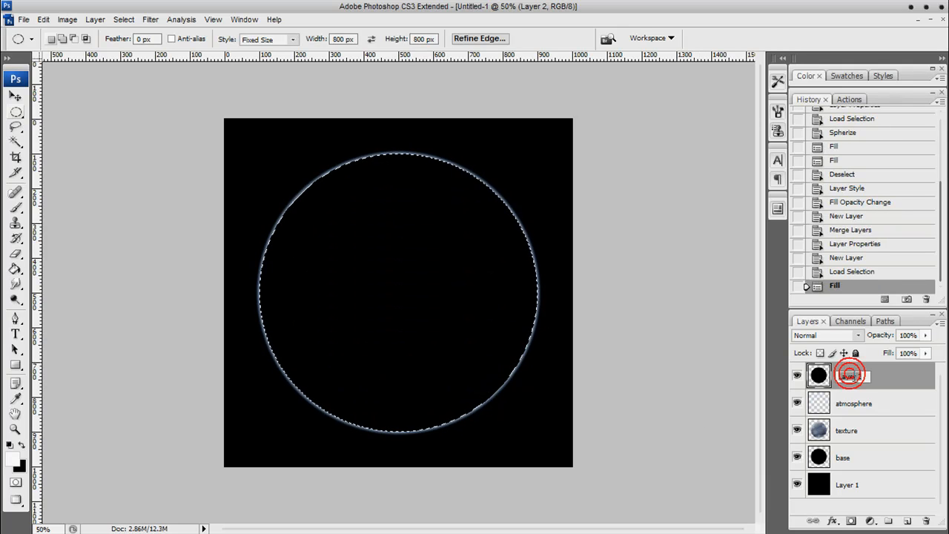
pyautogui.write('sh')
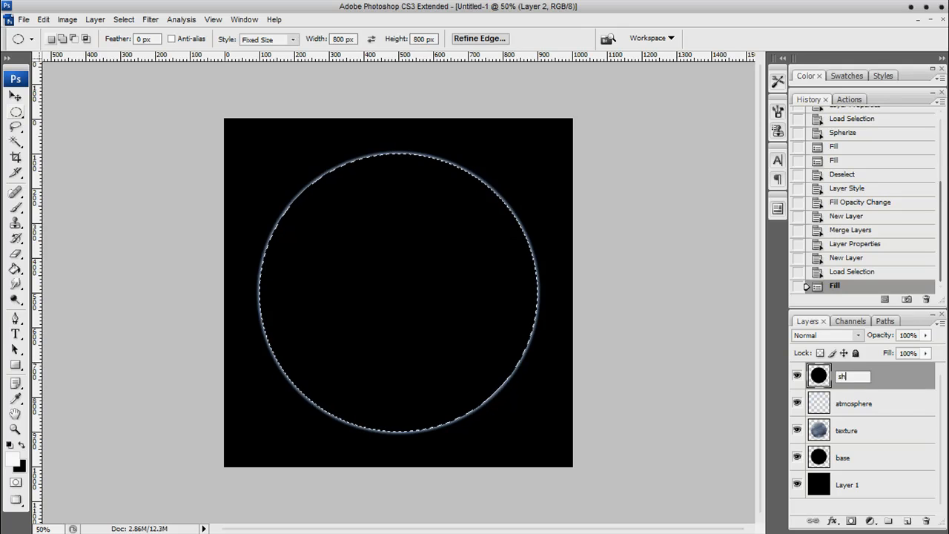
pyautogui.write('adow')
pyautogui.press('Return')
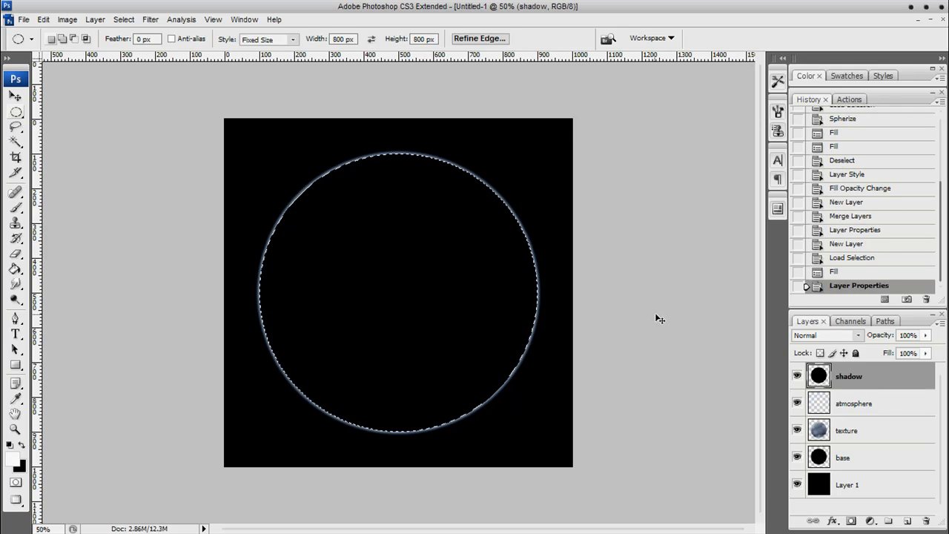
# - Deselect the circle and apply a Gaussian Blur with a 50-pixel radius to the shadow layer
pyautogui.hotkey('ctrl', 'd')
pyautogui.click(148, 20)
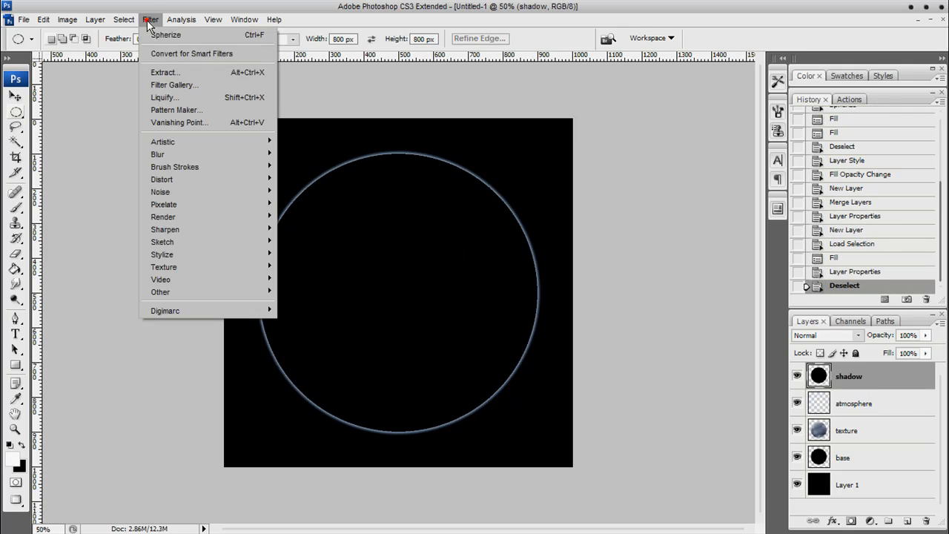
pyautogui.moveTo(168, 154)
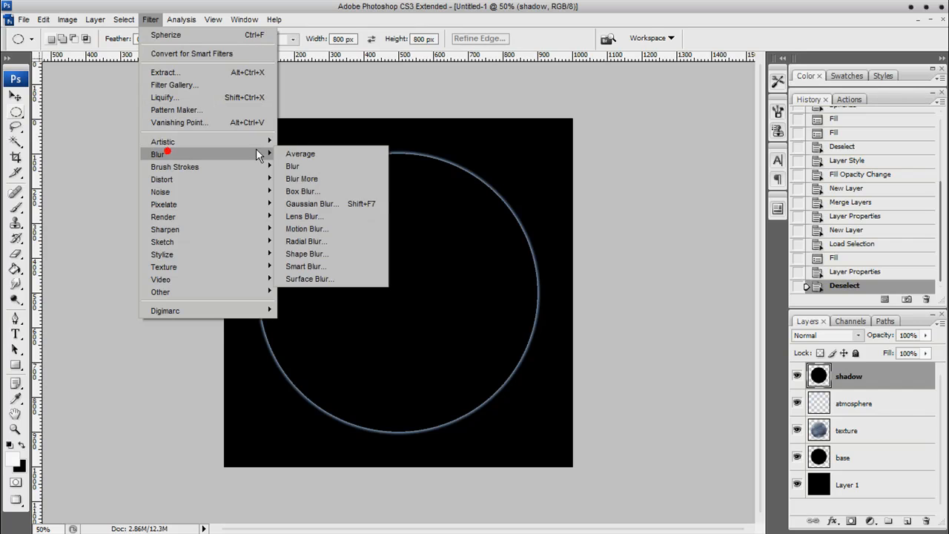
pyautogui.click(334, 203)
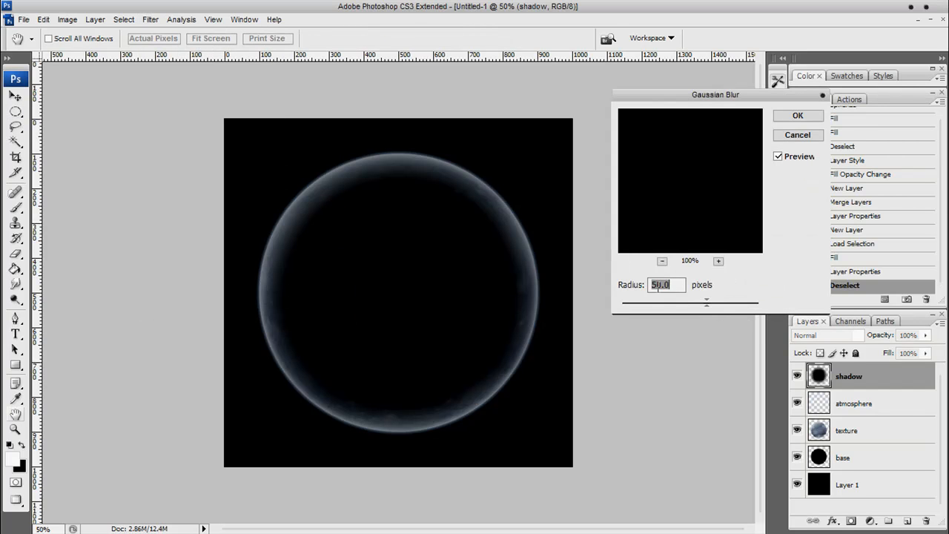
pyautogui.click(799, 117)
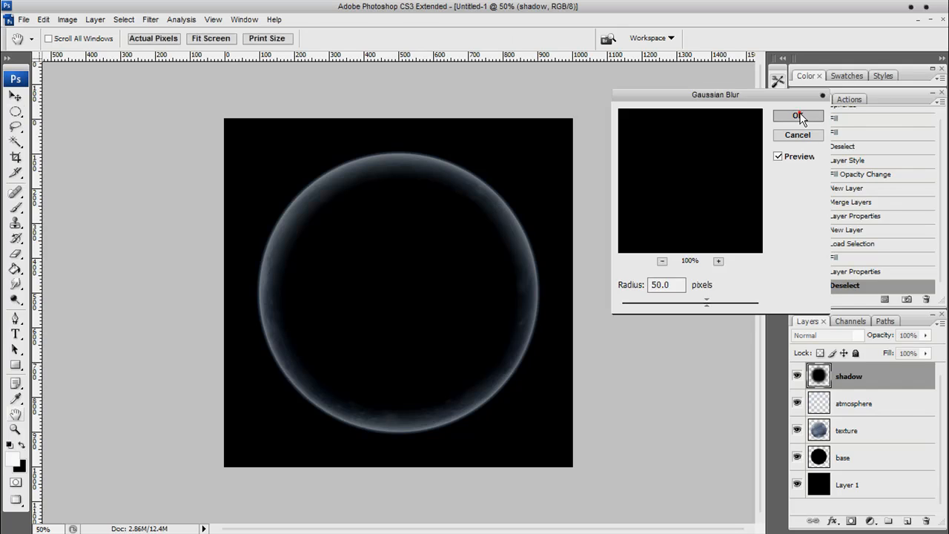
# - Scale the shadow layer up toward the lower right to about 1430 px square, keeping its upper-left corner fixed
pyautogui.click(15, 429)
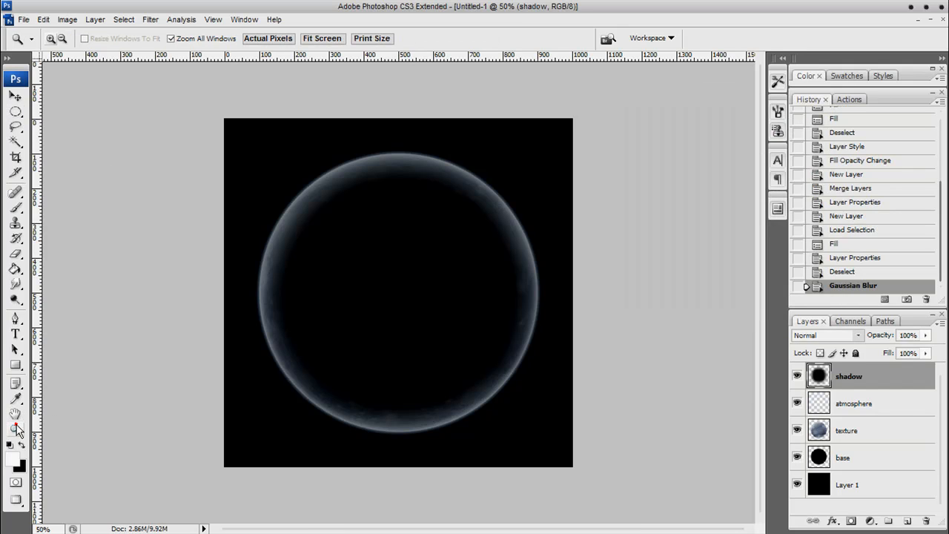
pyautogui.keyDown('alt'); pyautogui.click(373, 293); pyautogui.keyUp('alt')
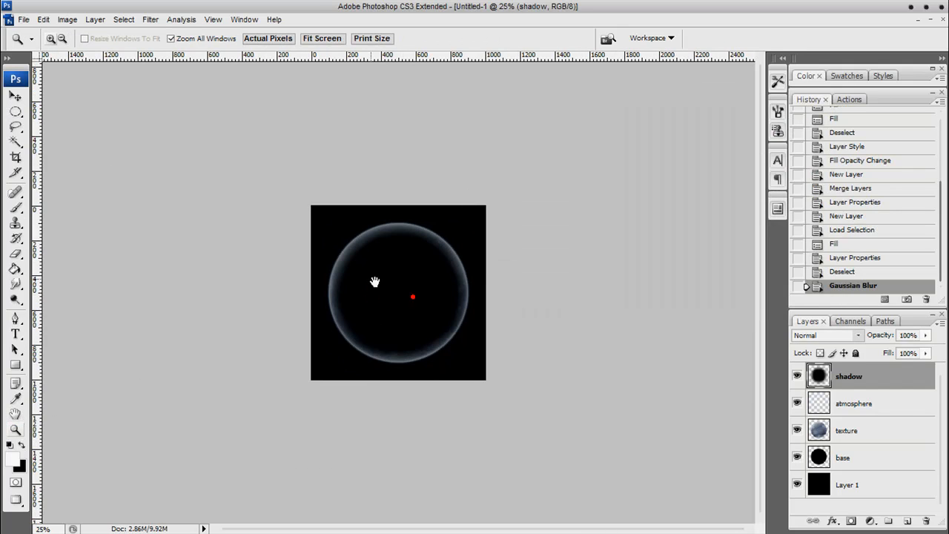
pyautogui.press('f')
pyautogui.moveTo(464, 288); pyautogui.dragTo(273, 196)
pyautogui.click(15, 82)
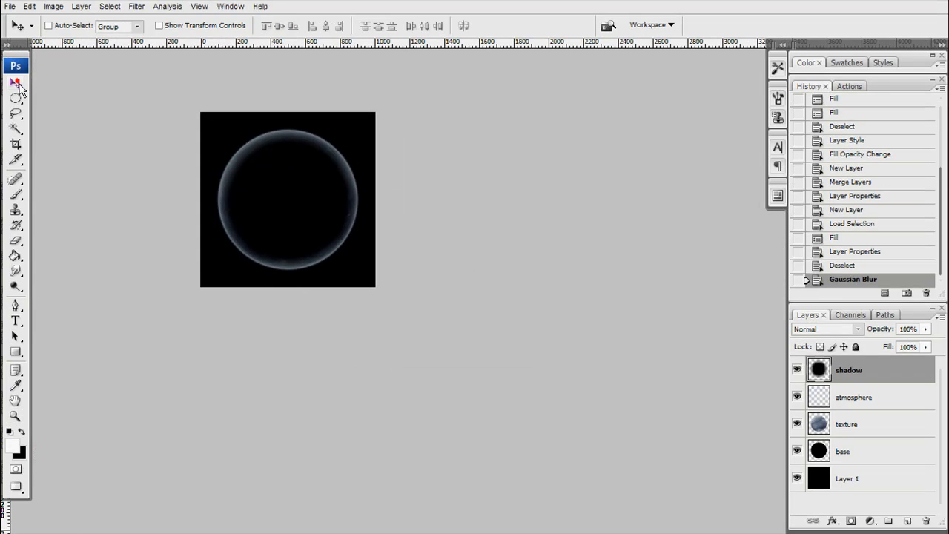
pyautogui.click(158, 26)
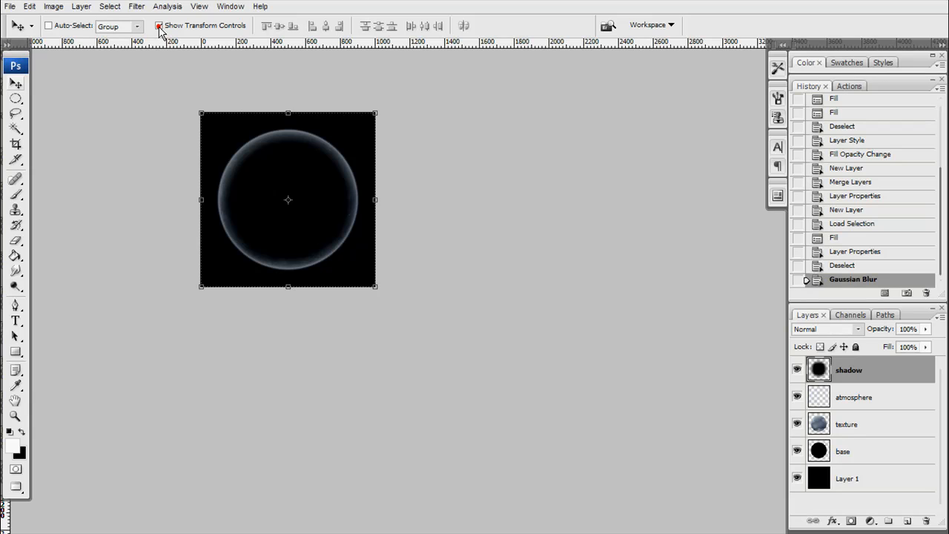
pyautogui.click(373, 286)
pyautogui.moveTo(374, 286); pyautogui.dragTo(449, 361)
pyautogui.press('Return')
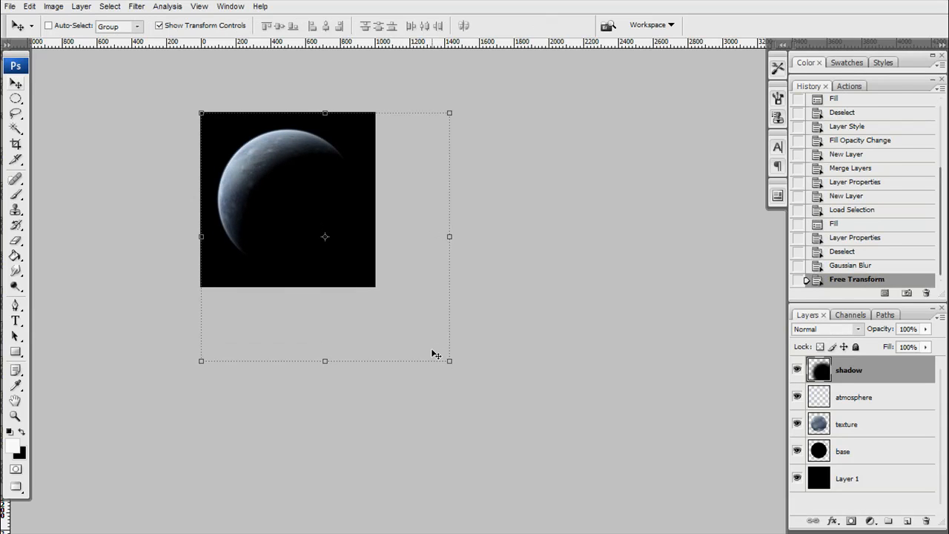
# - Load the base layer's circle as a selection and copy the shadow inside it to a new layer
pyautogui.click(15, 417)
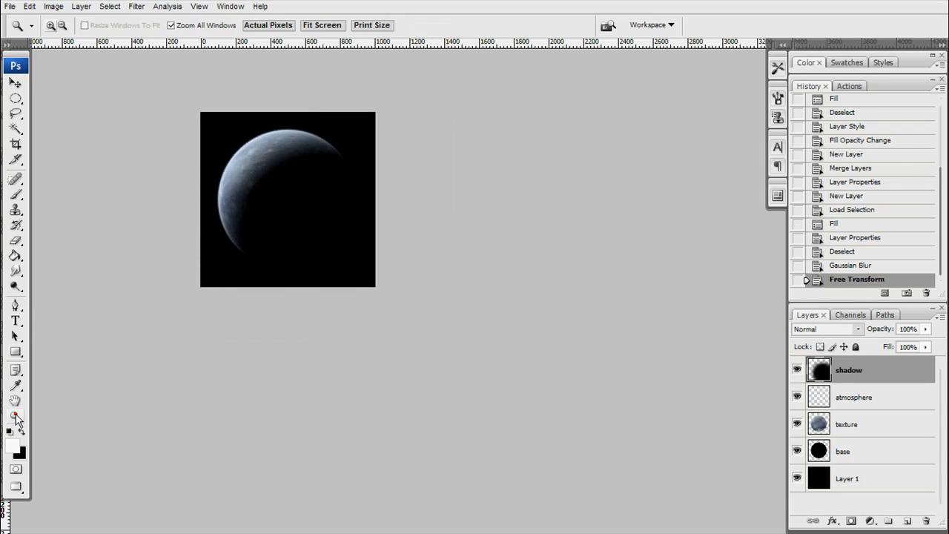
pyautogui.click(281, 191)
pyautogui.click(276, 182)
pyautogui.moveTo(255, 159); pyautogui.dragTo(367, 229)
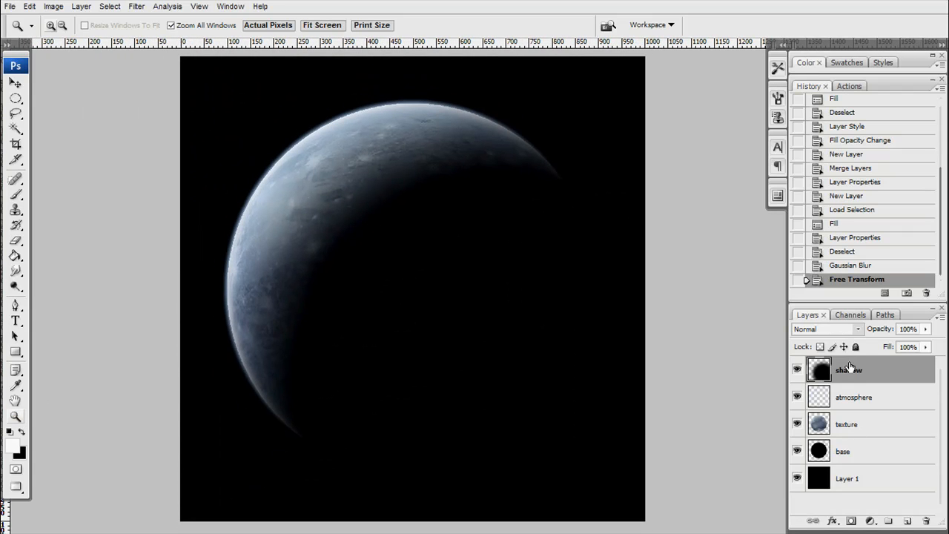
pyautogui.keyDown('ctrl'); pyautogui.click(819, 452); pyautogui.keyUp('ctrl')
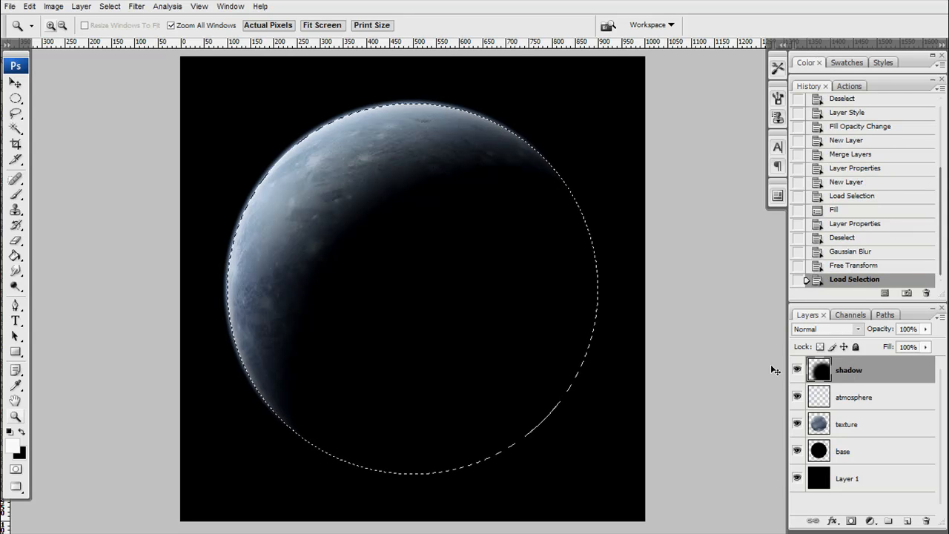
pyautogui.hotkey('ctrl', 'c')
pyautogui.hotkey('ctrl', 'v')
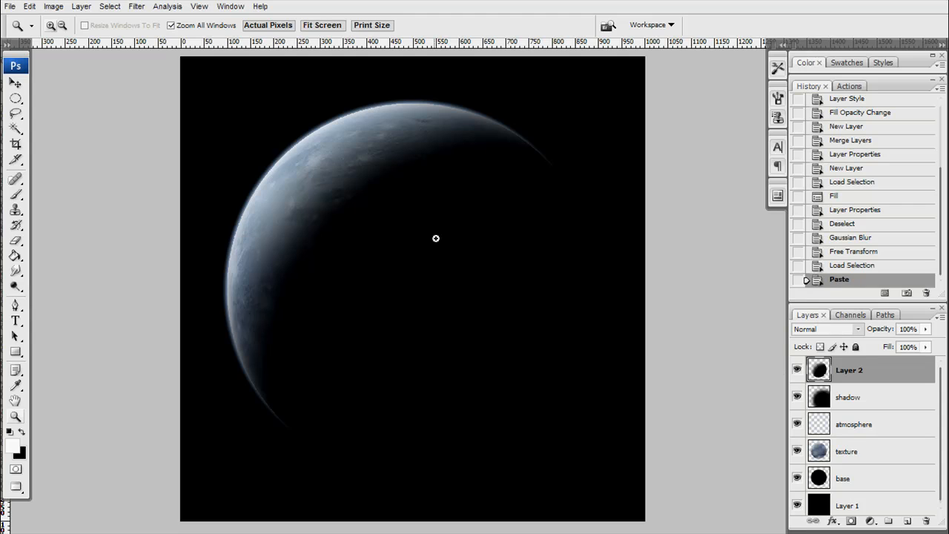
# - Delete the original shadow layer beneath the pasted copy
pyautogui.click(855, 398)
pyautogui.rightClick(847, 398)
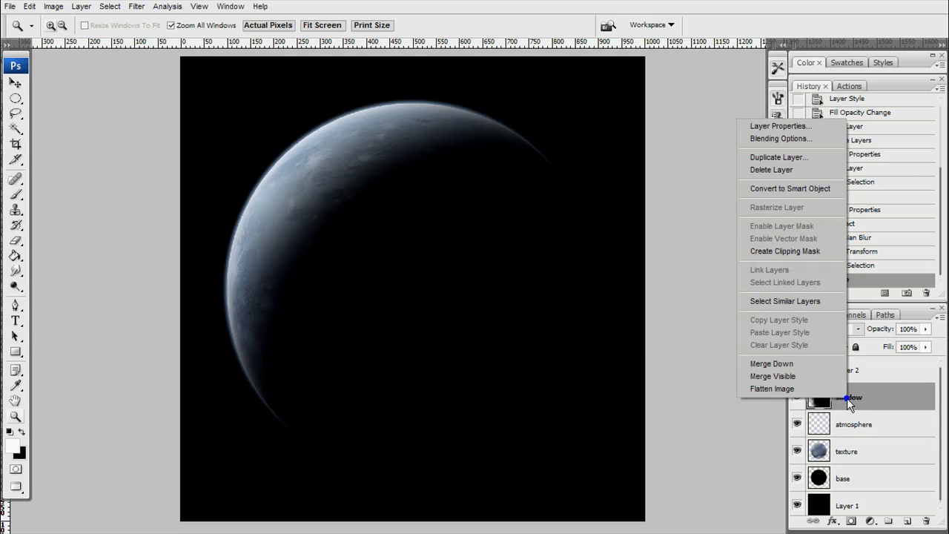
pyautogui.click(772, 170)
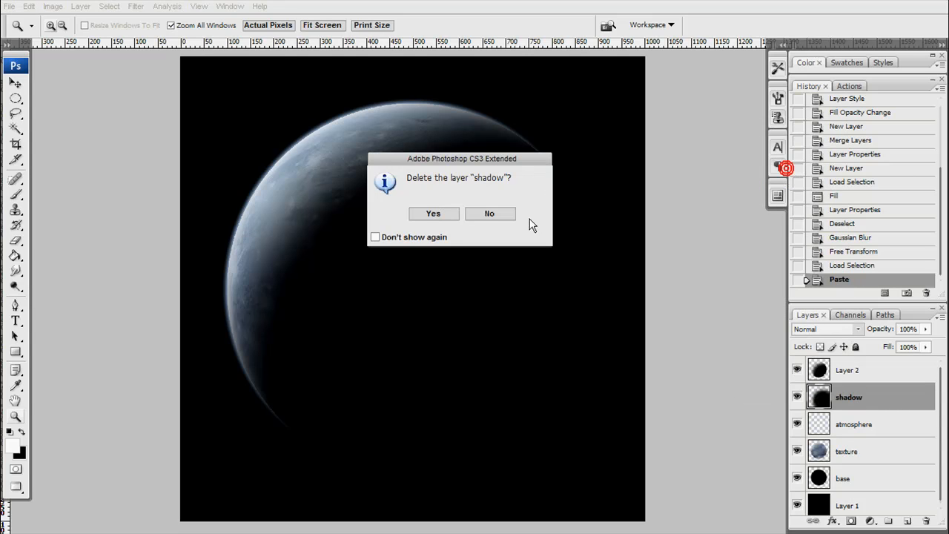
pyautogui.click(433, 213)
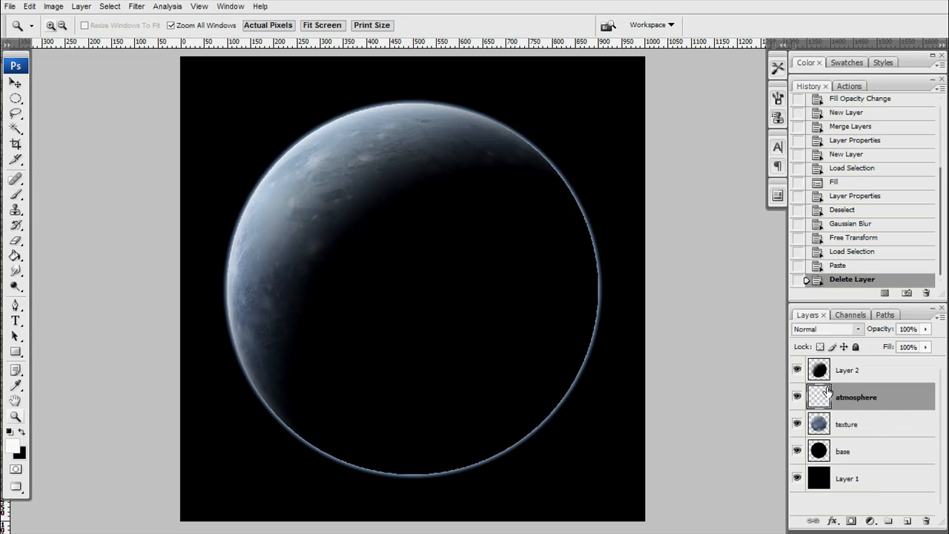
# - Erase the atmosphere layer's glow around the planet's dark lower-right edge with a soft 137 px eraser
pyautogui.click(797, 399)
pyautogui.click(796, 398)
pyautogui.click(15, 240)
pyautogui.click(92, 27)
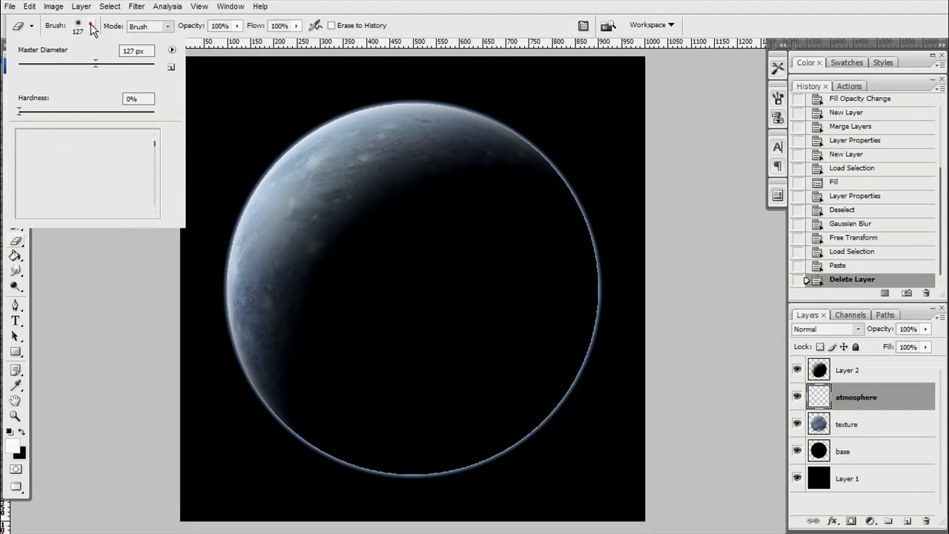
pyautogui.moveTo(95, 65); pyautogui.dragTo(97, 65)
pyautogui.click(91, 29)
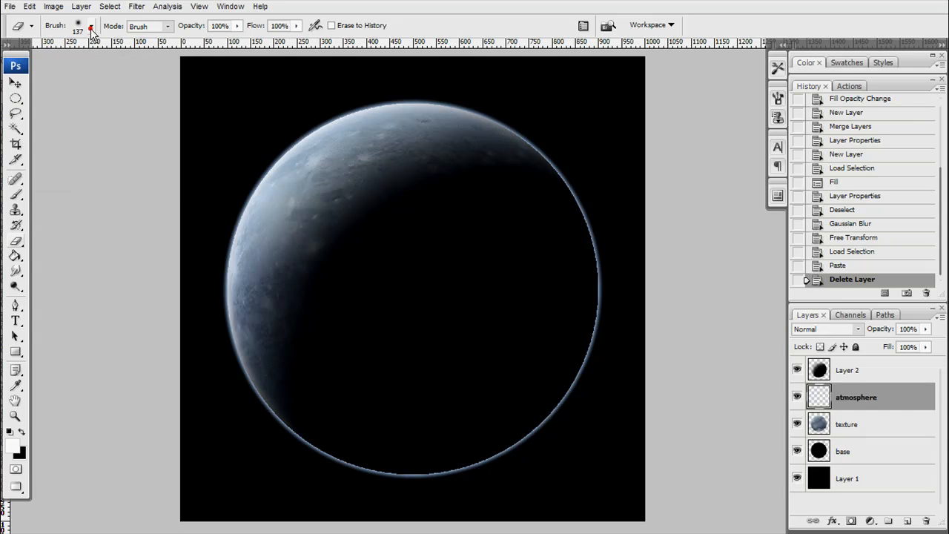
pyautogui.moveTo(554, 182)
pyautogui.mouseDown()
pyautogui.moveTo(567, 193)
pyautogui.moveTo(589, 265)
pyautogui.mouseUp()
pyautogui.moveTo(583, 227)
pyautogui.mouseDown()
pyautogui.moveTo(594, 329)
pyautogui.moveTo(597, 320)
pyautogui.moveTo(565, 408)
pyautogui.moveTo(576, 379)
pyautogui.moveTo(490, 464)
pyautogui.moveTo(433, 479)
pyautogui.moveTo(334, 463)
pyautogui.moveTo(312, 433)
pyautogui.mouseUp()
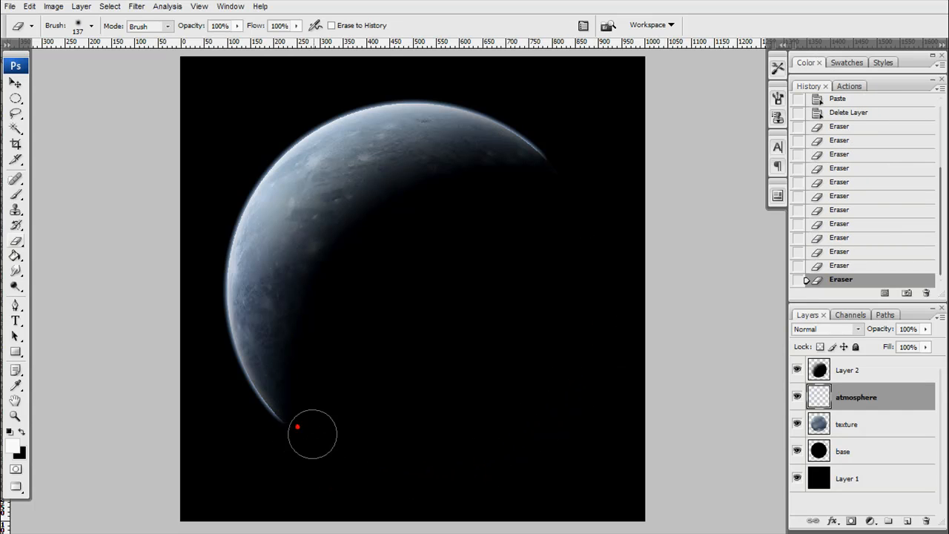
pyautogui.moveTo(252, 443); pyautogui.dragTo(241, 427)
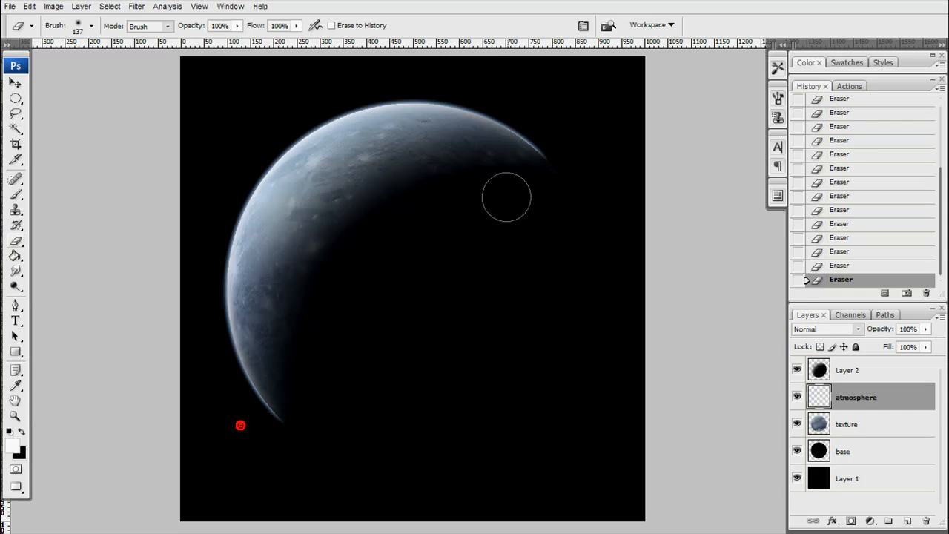
pyautogui.click(550, 128)
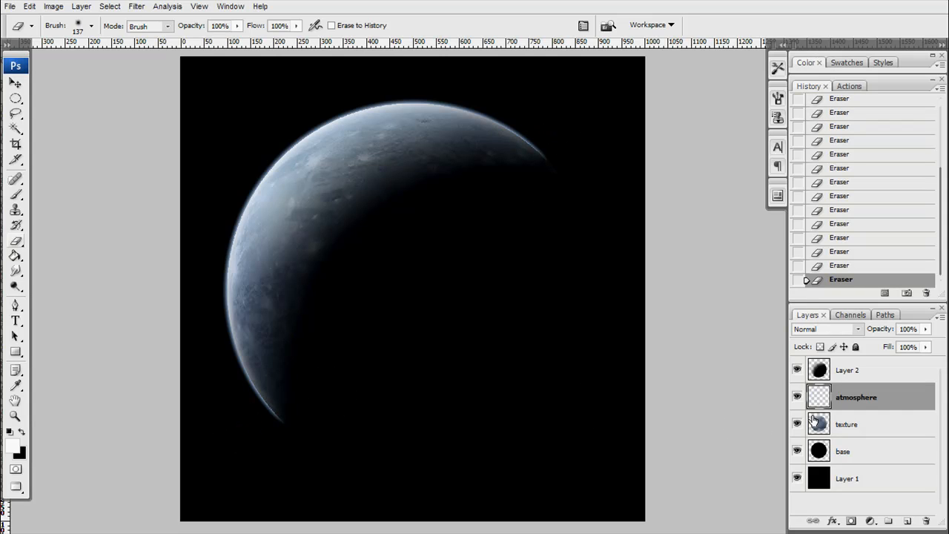
# - Duplicate the texture layer and emboss the copy at a -30° angle, 1 pixel height and 500% amount
pyautogui.click(843, 423)
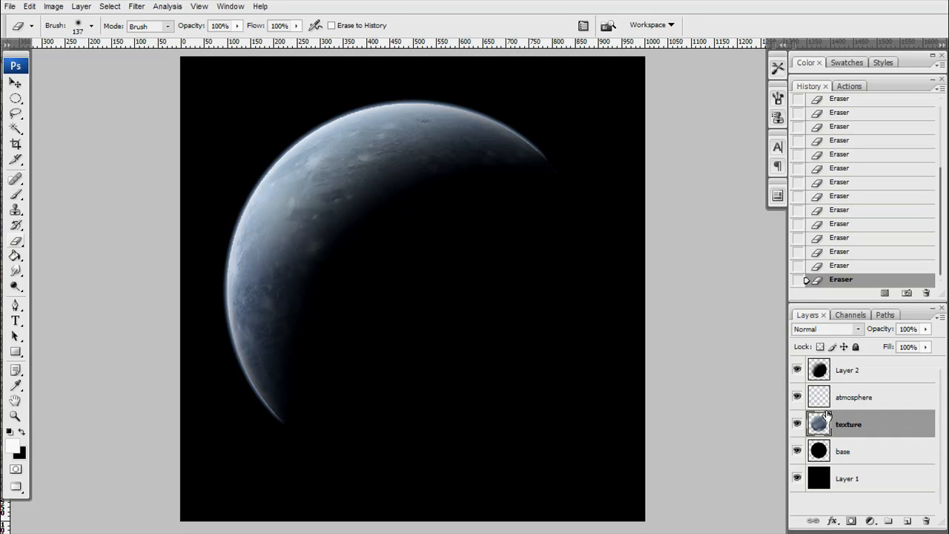
pyautogui.hotkey('ctrl', 'j')
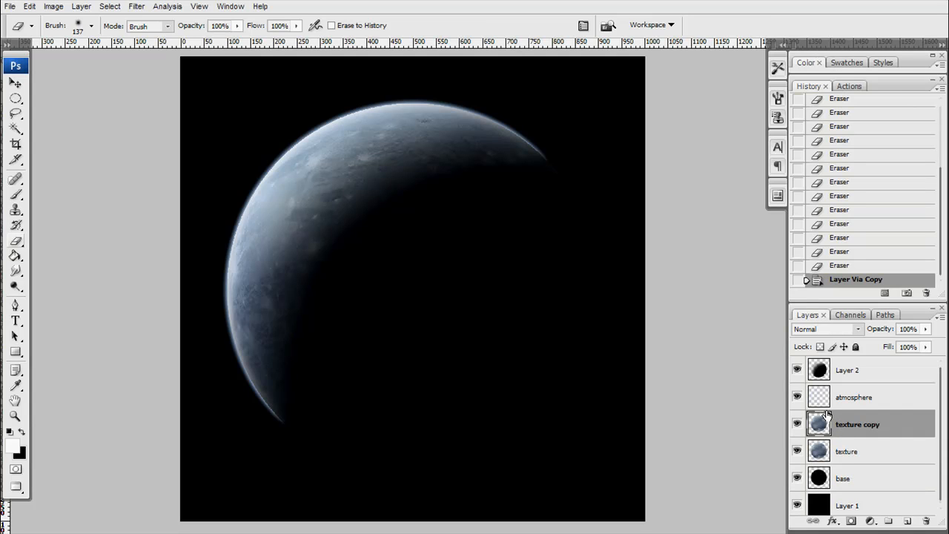
pyautogui.click(140, 7)
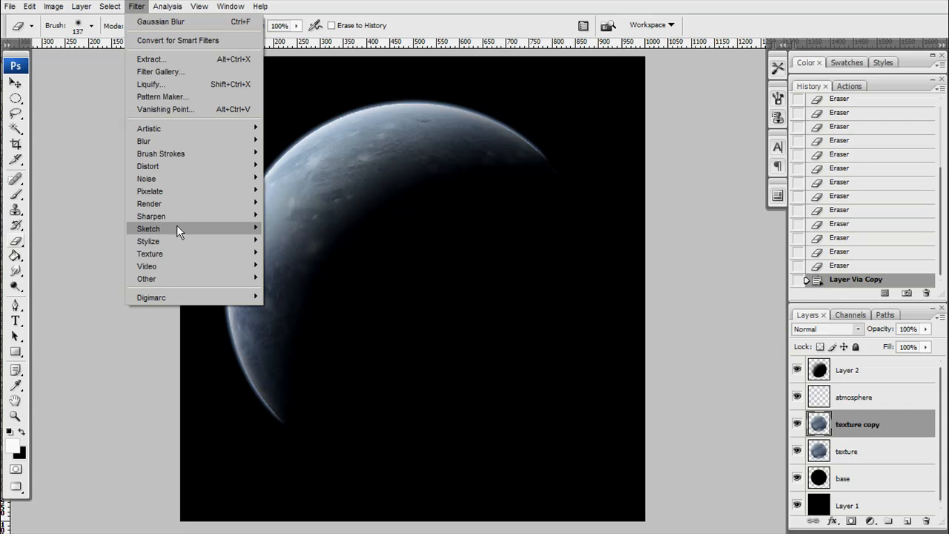
pyautogui.moveTo(178, 227)
pyautogui.click(317, 254)
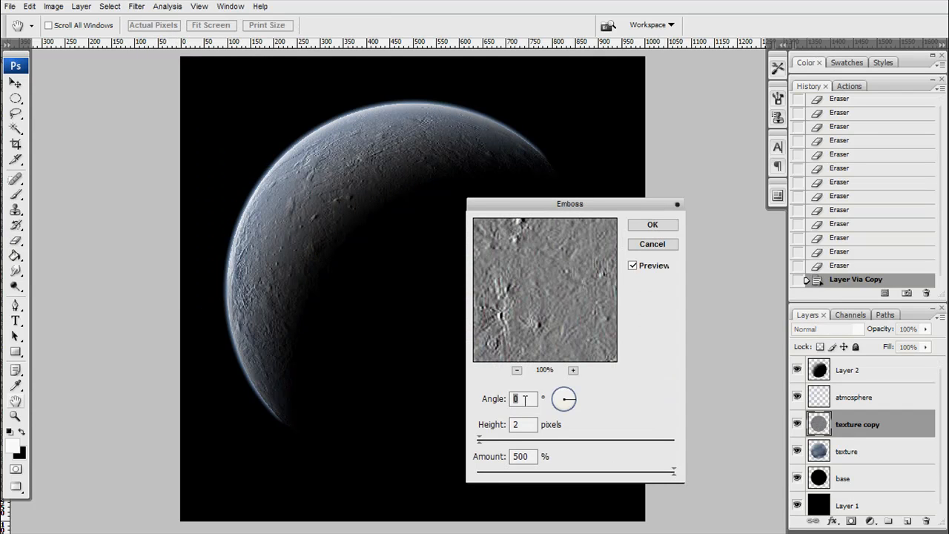
pyautogui.write('0')
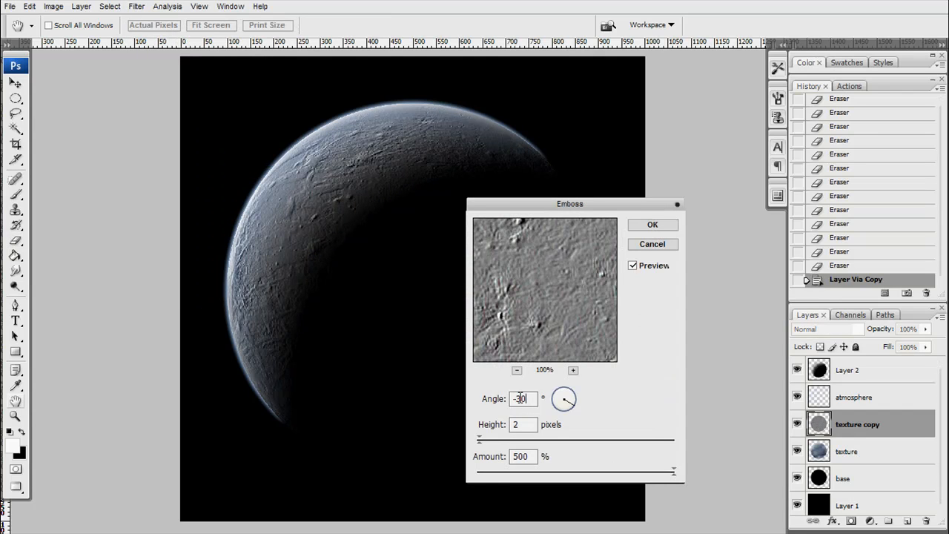
pyautogui.doubleClick(525, 424)
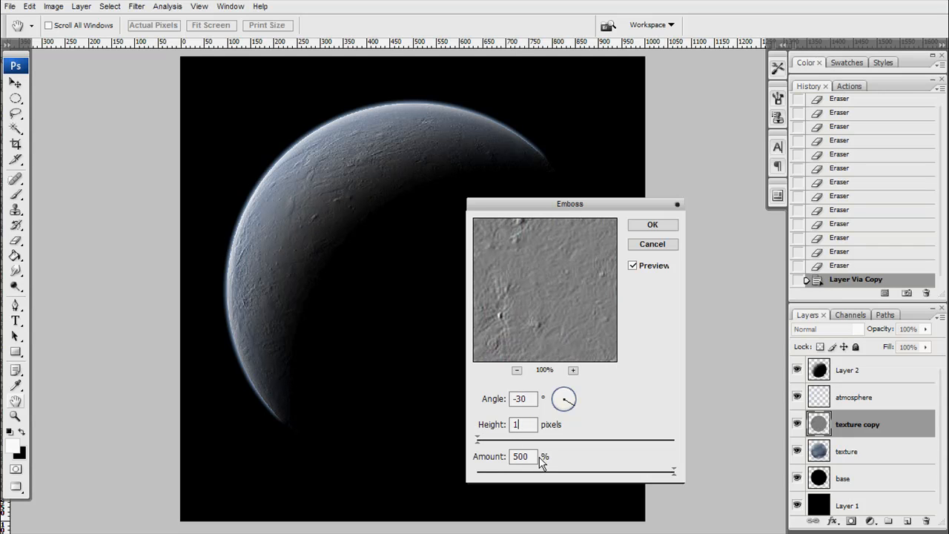
pyautogui.click(651, 225)
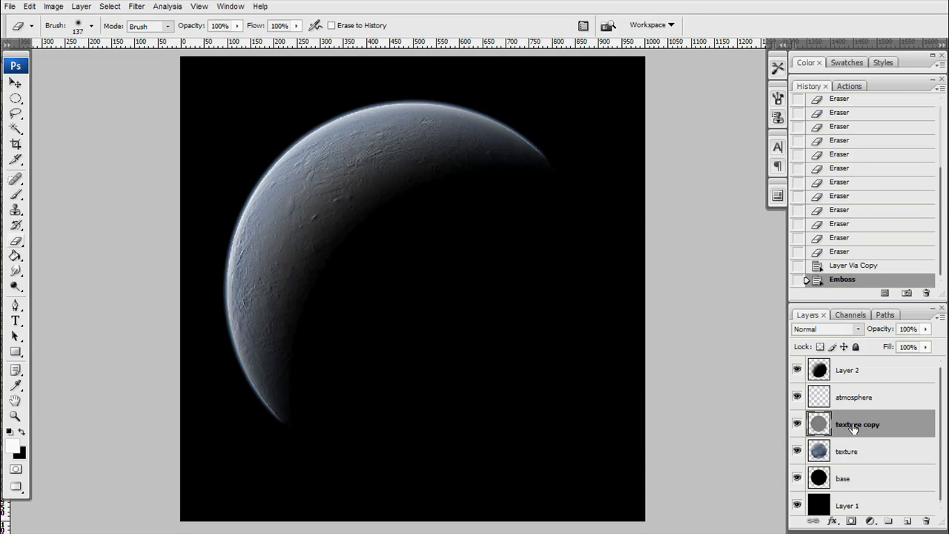
# - Duplicate the embossed texture copy, naming the new layer hightlights and the one beneath it low lights
pyautogui.hotkey('ctrl', 'j')
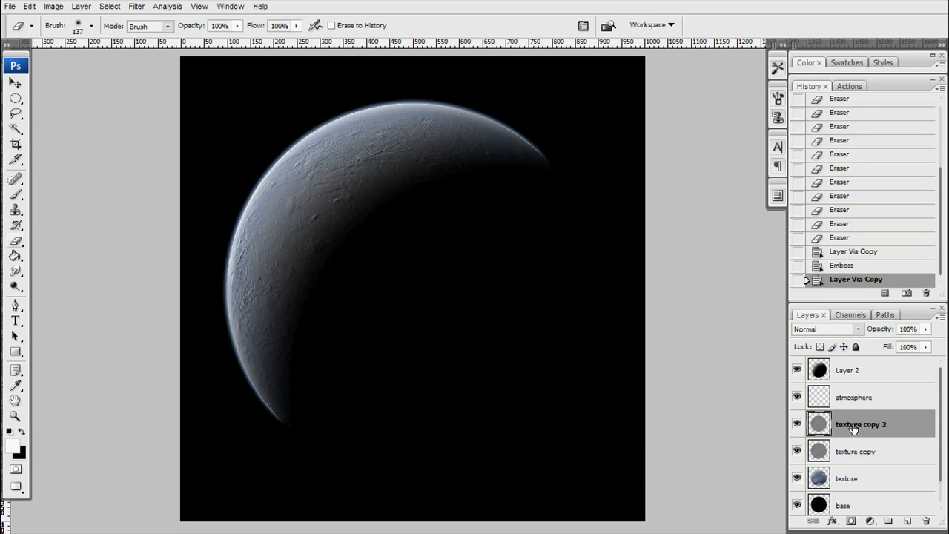
pyautogui.doubleClick(853, 426)
pyautogui.write('h')
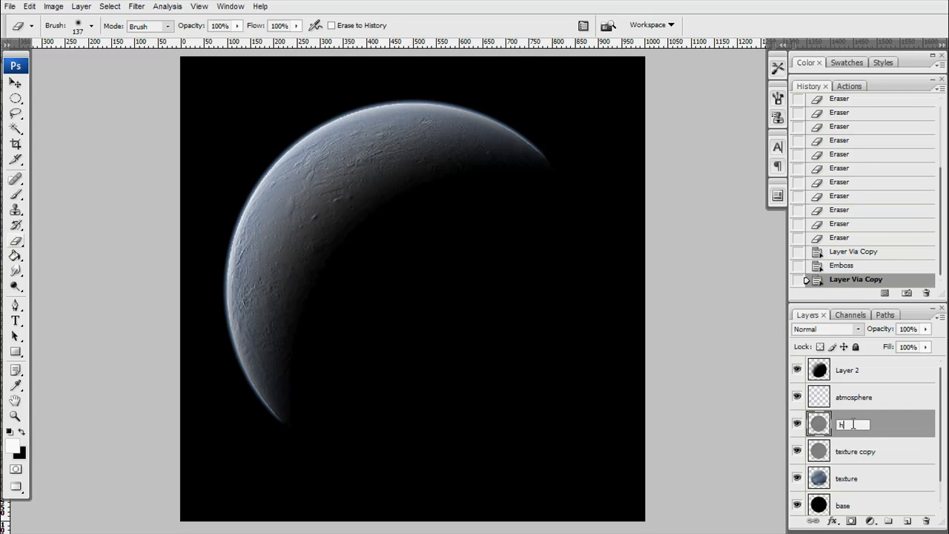
pyautogui.write('ighlights')
pyautogui.press('Return')
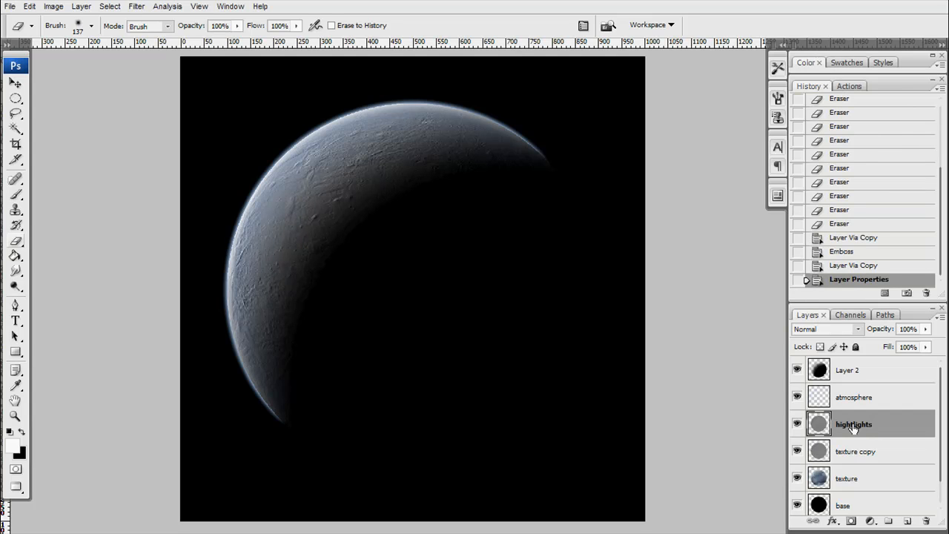
pyautogui.doubleClick(853, 452)
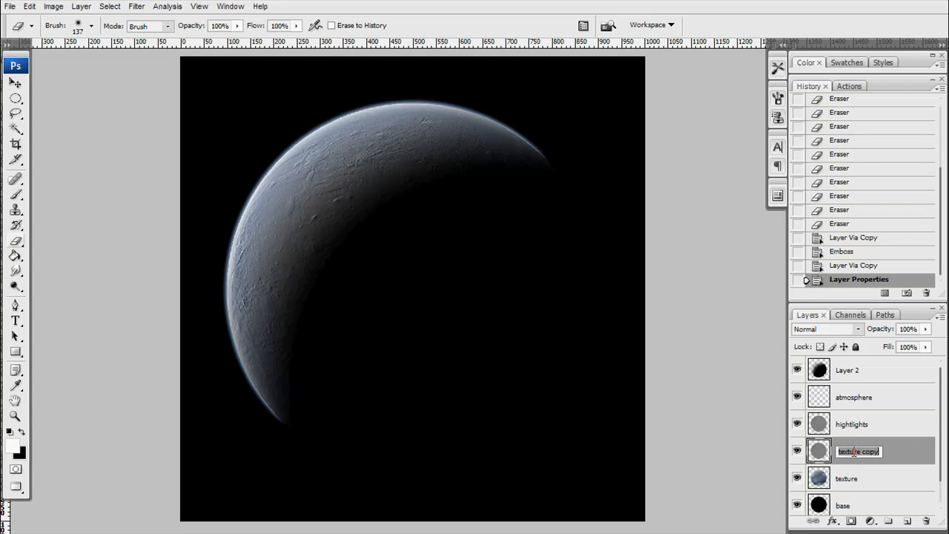
pyautogui.write('low lights')
pyautogui.press('Return')
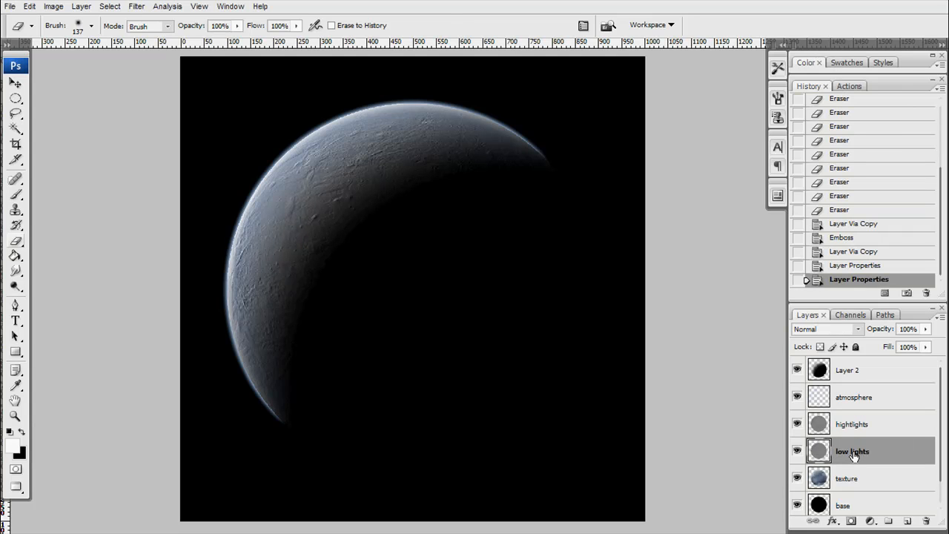
# - Darken the hightlights layer with Levels by raising the black input level to 116
pyautogui.click(857, 428)
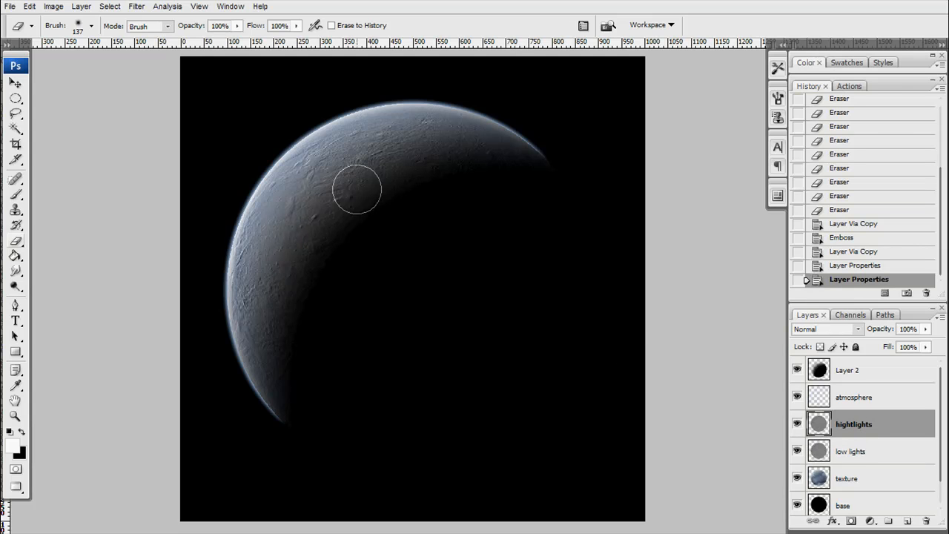
pyautogui.click(56, 9)
pyautogui.moveTo(77, 37)
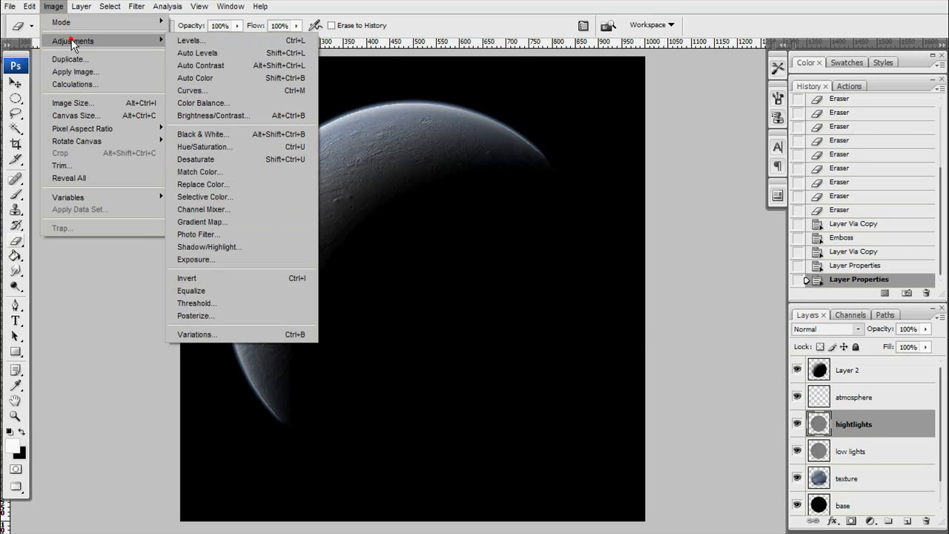
pyautogui.click(211, 39)
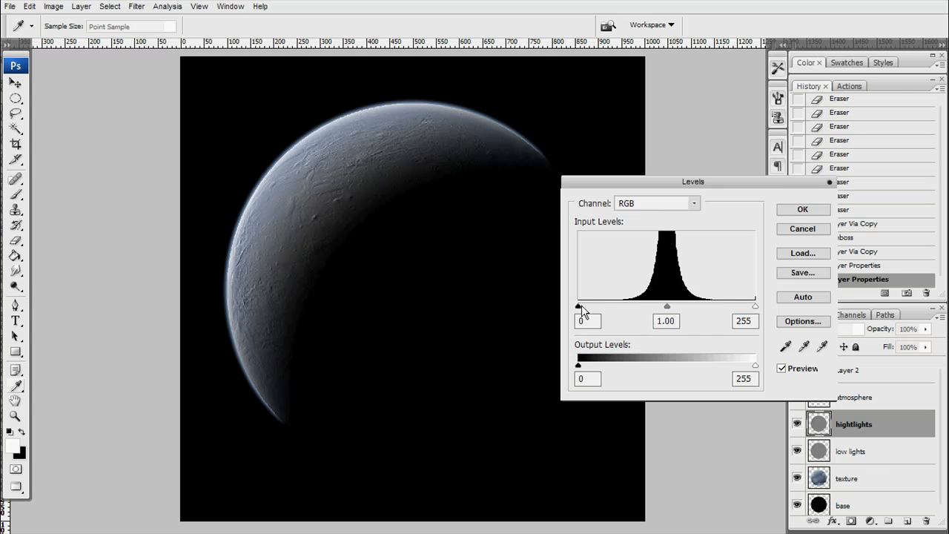
pyautogui.moveTo(578, 306); pyautogui.dragTo(651, 307)
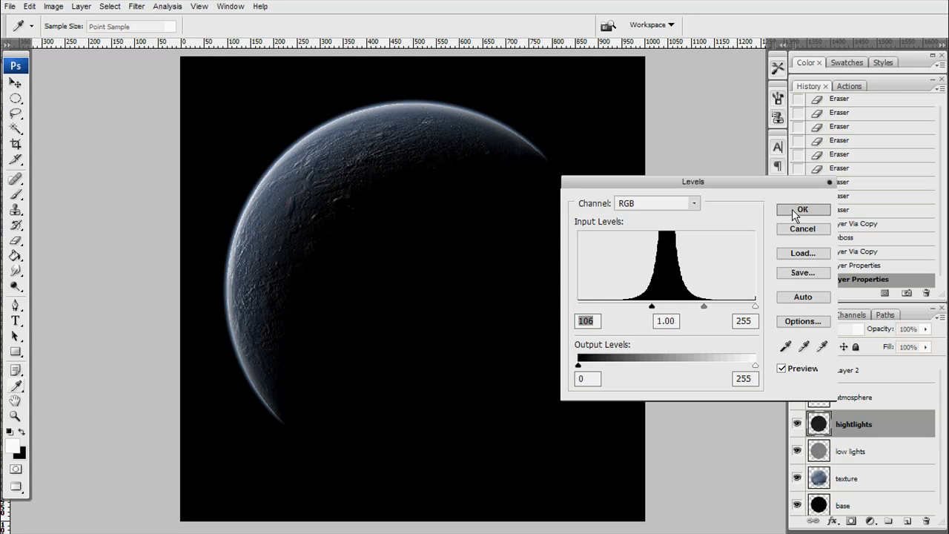
pyautogui.click(652, 307)
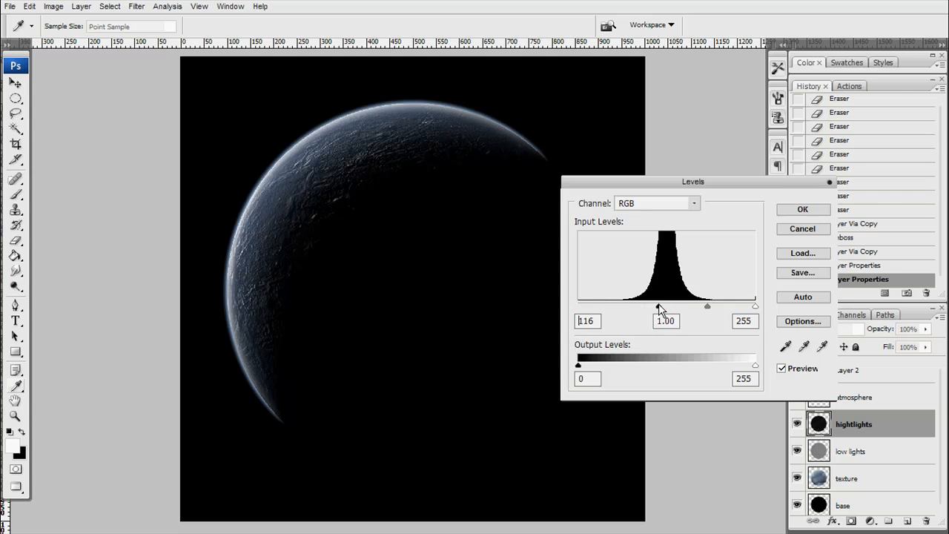
pyautogui.click(797, 210)
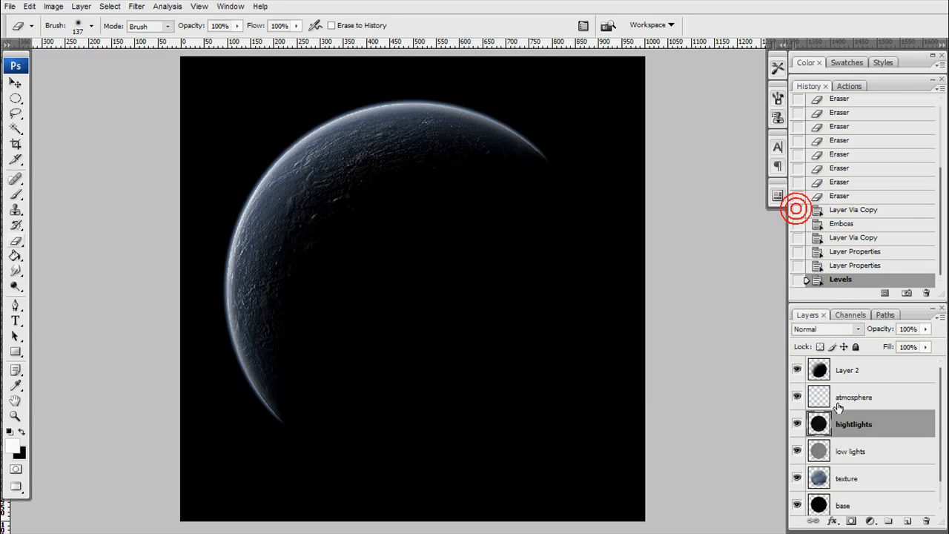
# - Hide the hightlights layer and brighten the low lights layer with Levels by lowering the white input level to the histogram peak's right side
pyautogui.click(798, 424)
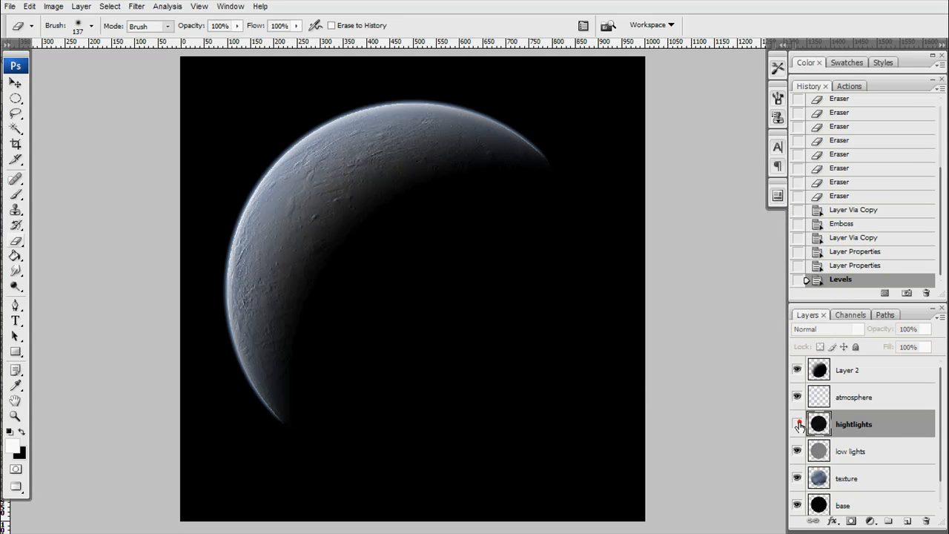
pyautogui.click(864, 454)
pyautogui.click(54, 6)
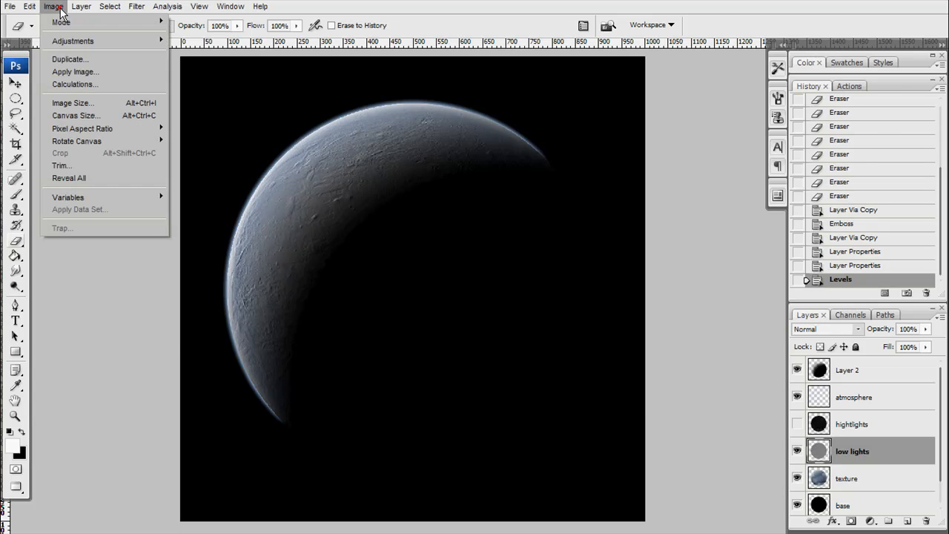
pyautogui.moveTo(75, 43)
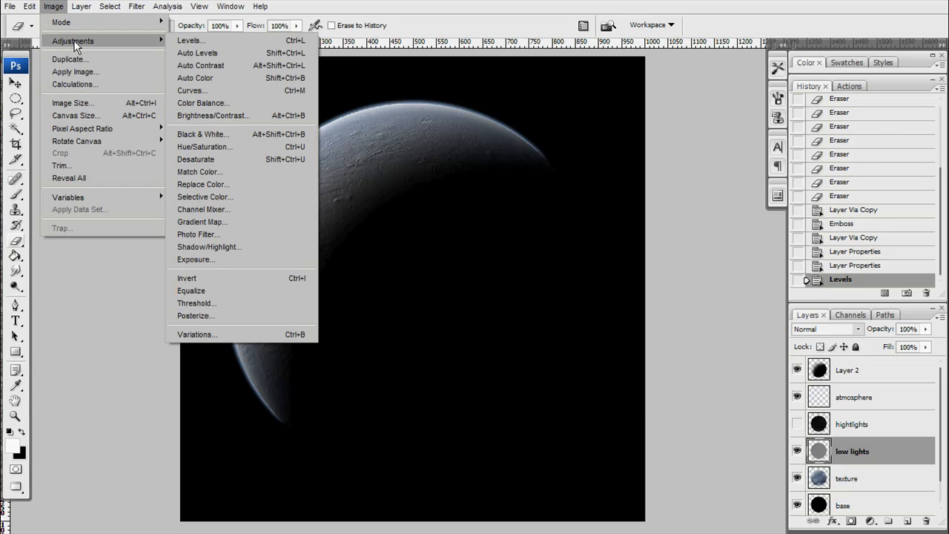
pyautogui.click(190, 40)
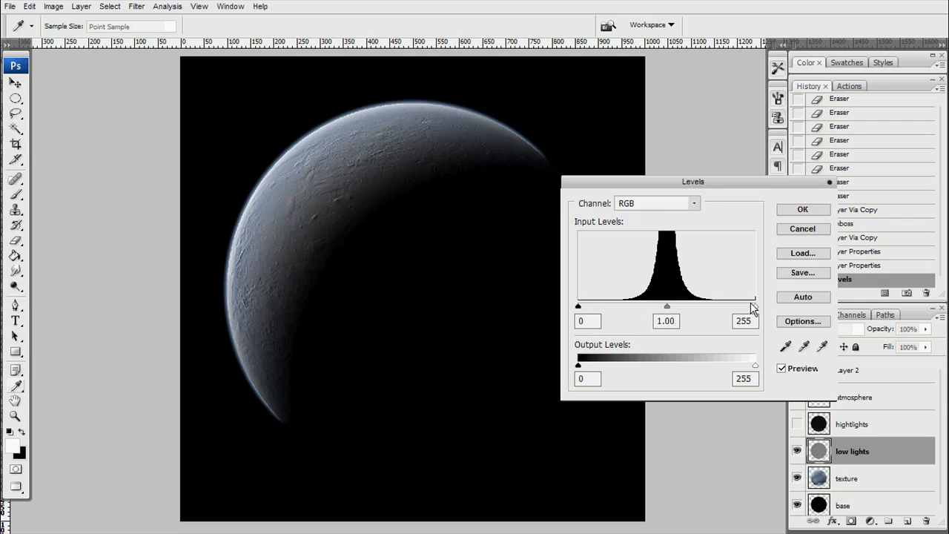
pyautogui.moveTo(753, 307); pyautogui.dragTo(675, 306)
pyautogui.click(806, 208)
# - Show the hightlights layer again and set it to Linear Dodge (Add) blending at 60% opacity
pyautogui.click(797, 424)
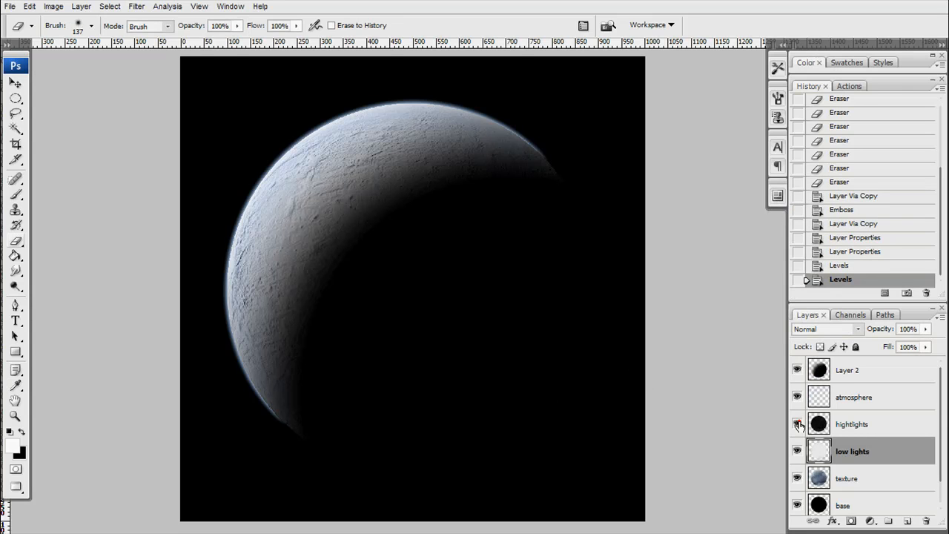
pyautogui.click(861, 425)
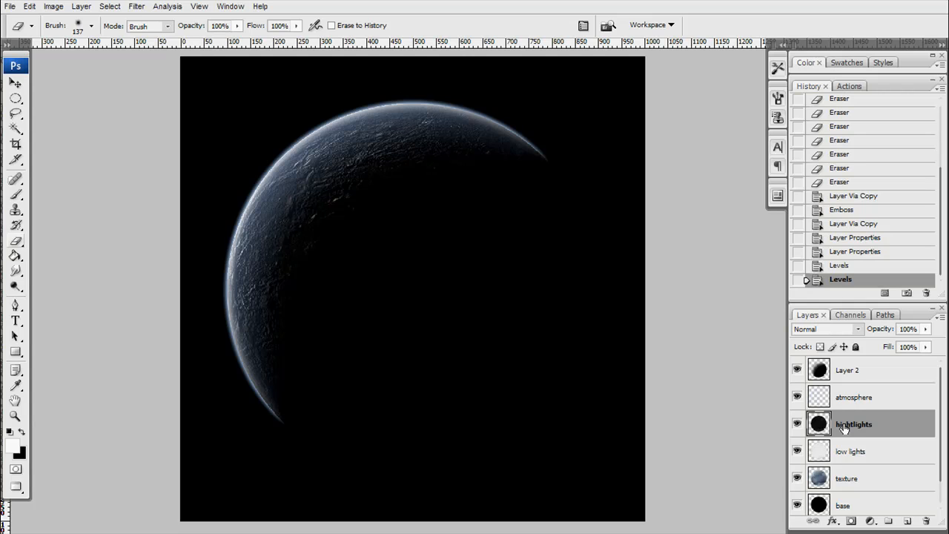
pyautogui.click(859, 328)
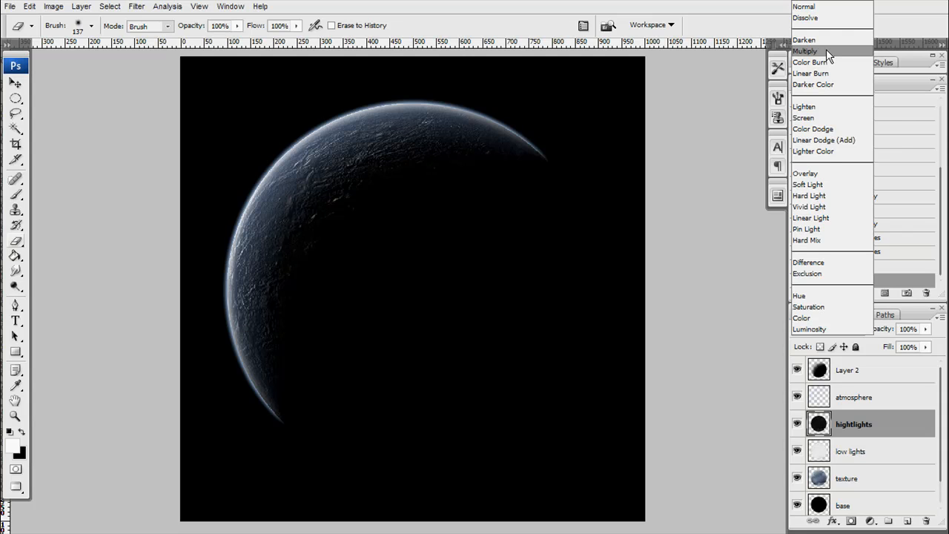
pyautogui.click(823, 140)
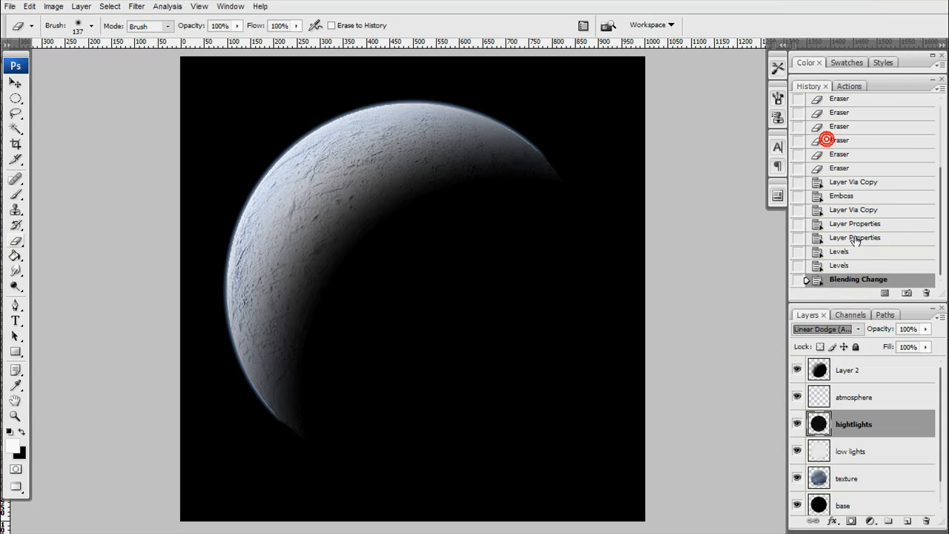
pyautogui.moveTo(879, 331); pyautogui.dragTo(853, 330)
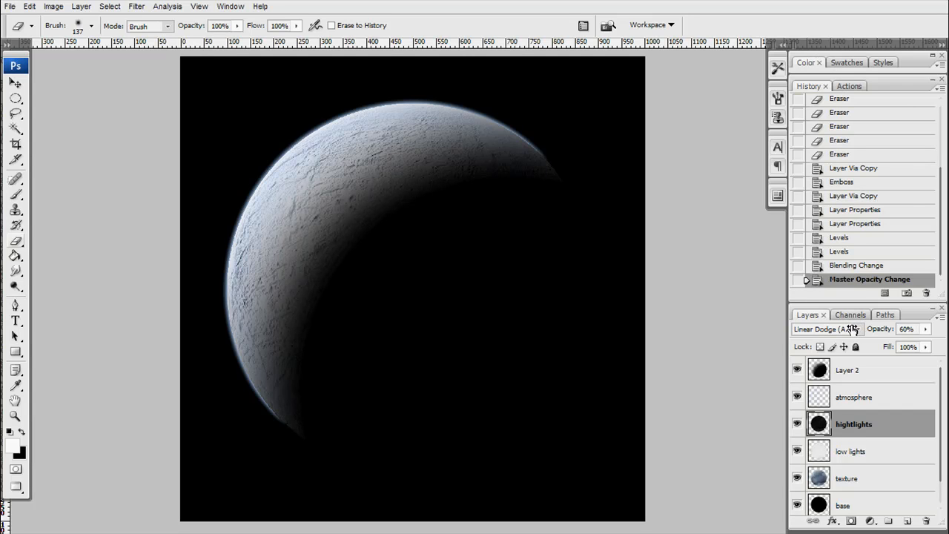
# - Set the low lights layer to Multiply blending at 44% opacity
pyautogui.click(846, 456)
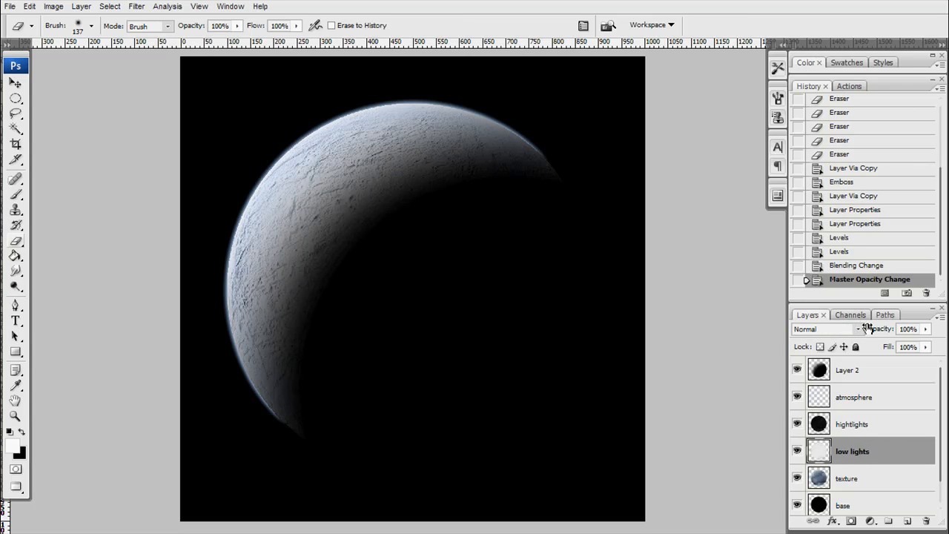
pyautogui.click(859, 329)
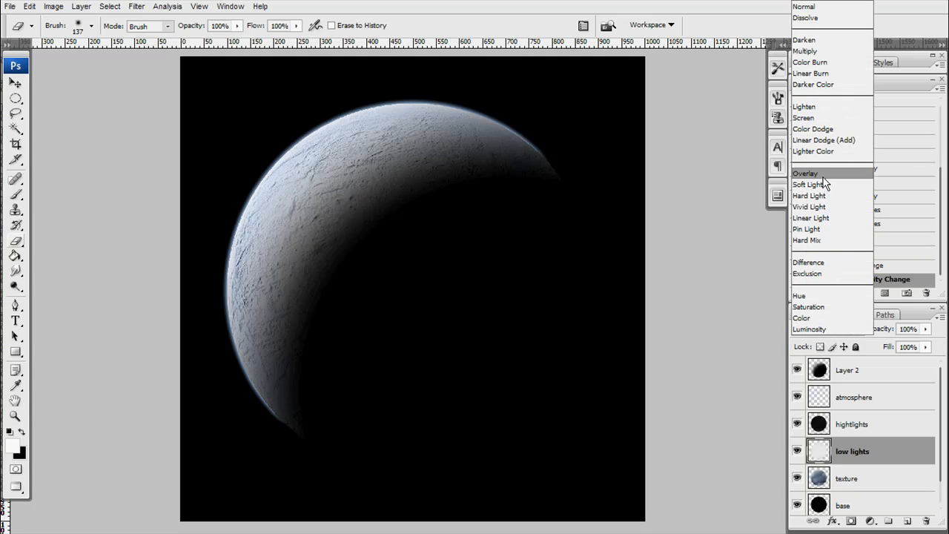
pyautogui.click(826, 51)
pyautogui.moveTo(884, 330); pyautogui.dragTo(846, 332)
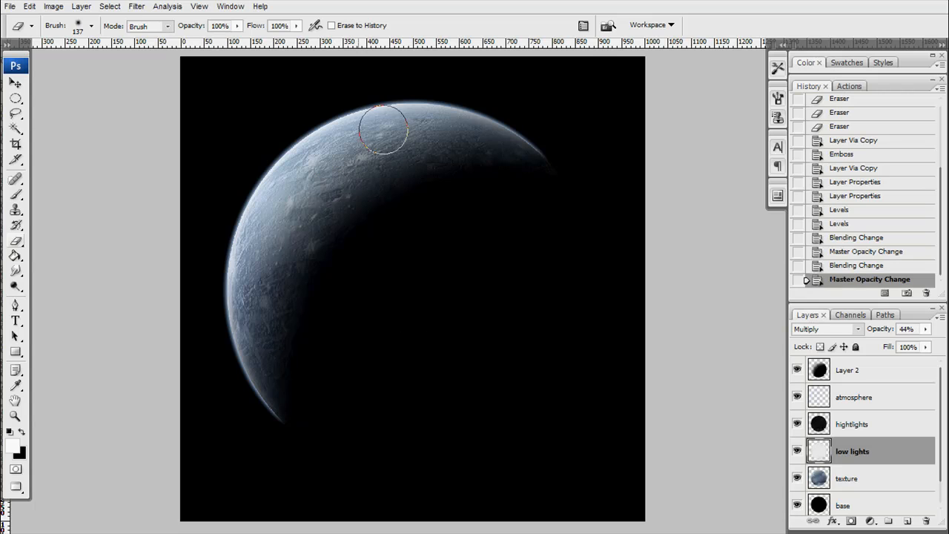
# - Turn off the Move tool's transform controls and add a new layer named star above Layer 2
pyautogui.click(18, 84)
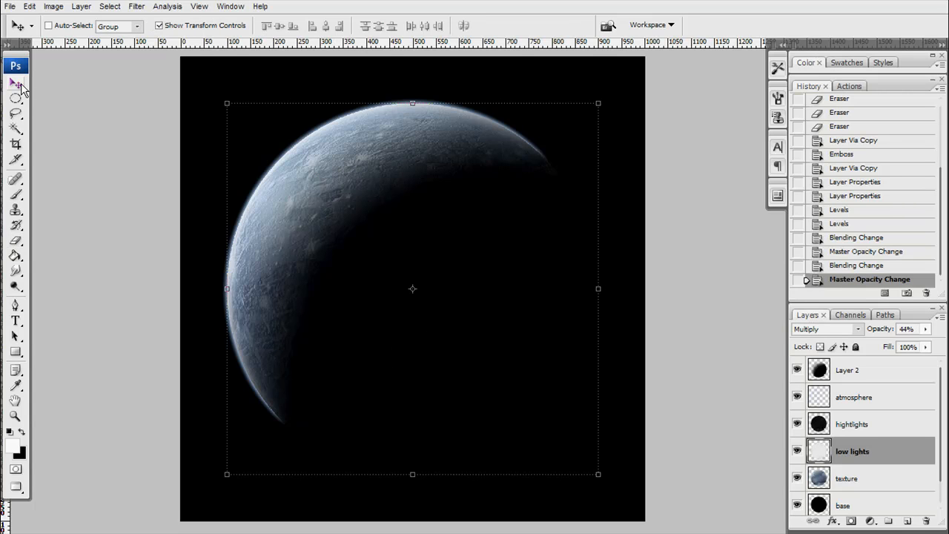
pyautogui.click(159, 26)
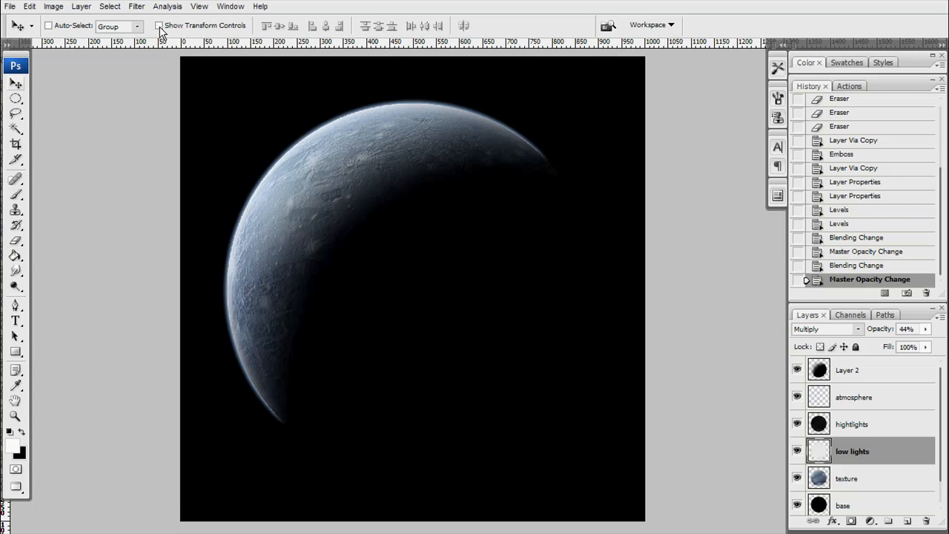
pyautogui.click(862, 375)
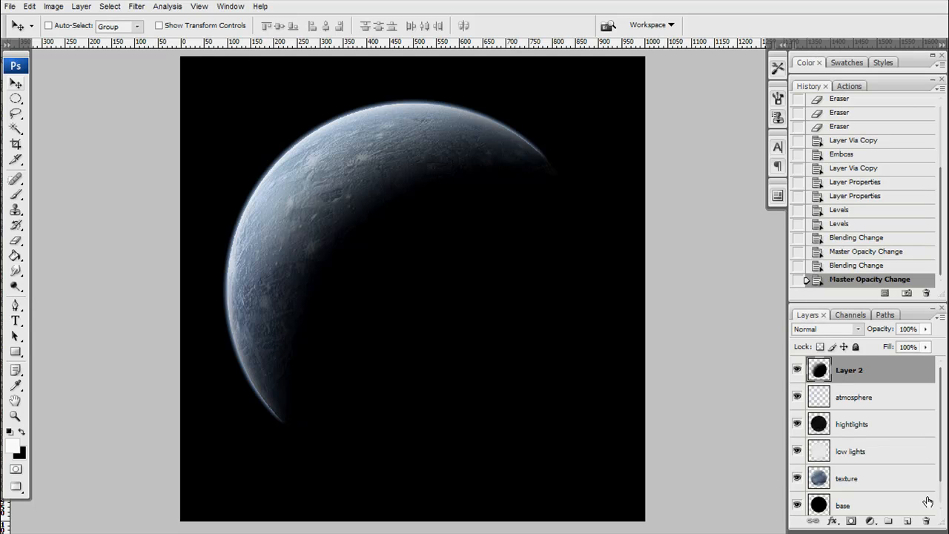
pyautogui.click(906, 520)
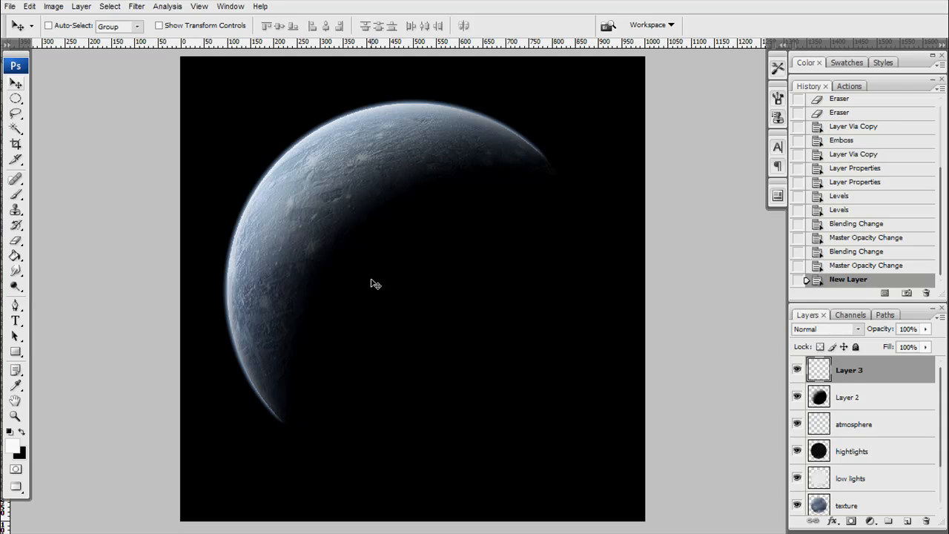
pyautogui.doubleClick(850, 370)
pyautogui.write('star')
pyautogui.press('Return')
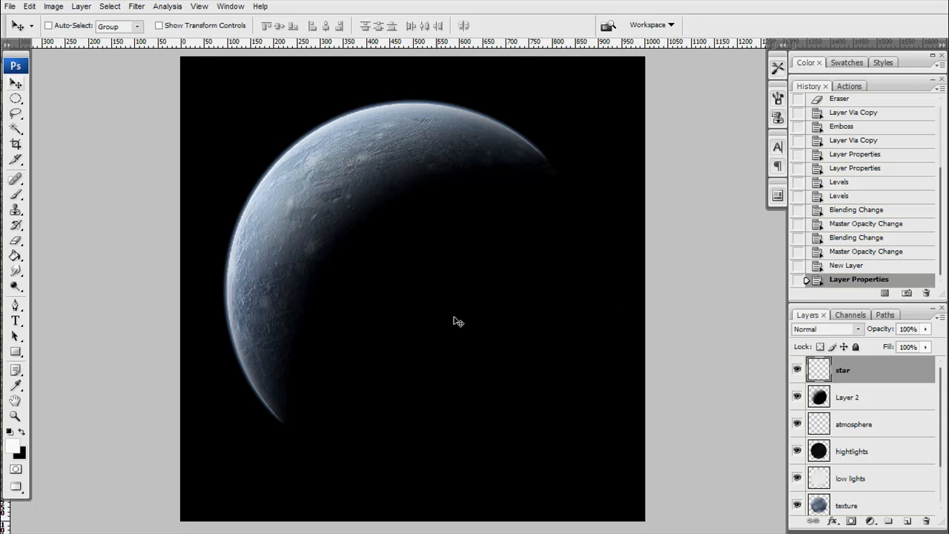
# - Fill the star layer with black and set its blending mode to Screen
pyautogui.hotkey('ctrl', 'BackSpace')
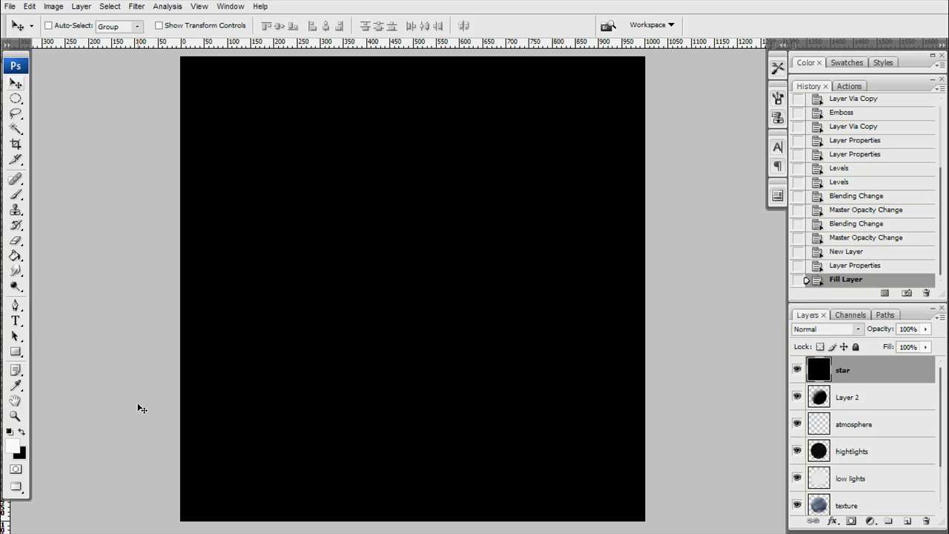
pyautogui.click(858, 329)
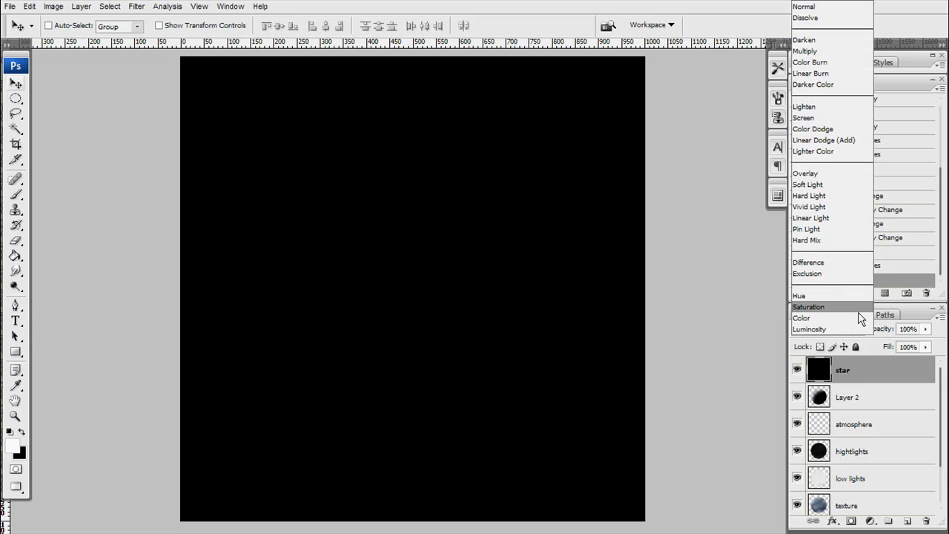
pyautogui.click(831, 118)
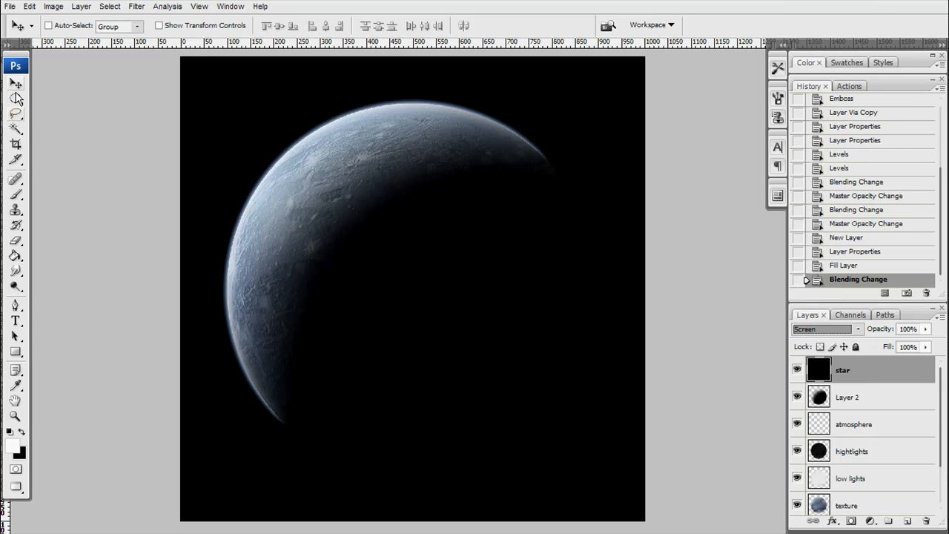
# - Render a 50-300mm zoom lens flare with reduced brightness on the star layer and move it onto the planet's upper-left edge
pyautogui.click(137, 6)
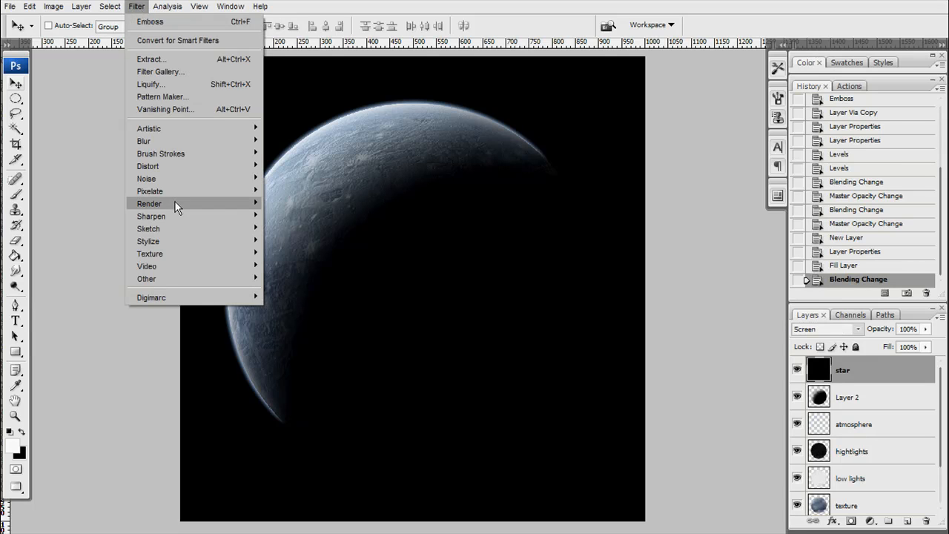
pyautogui.click(295, 238)
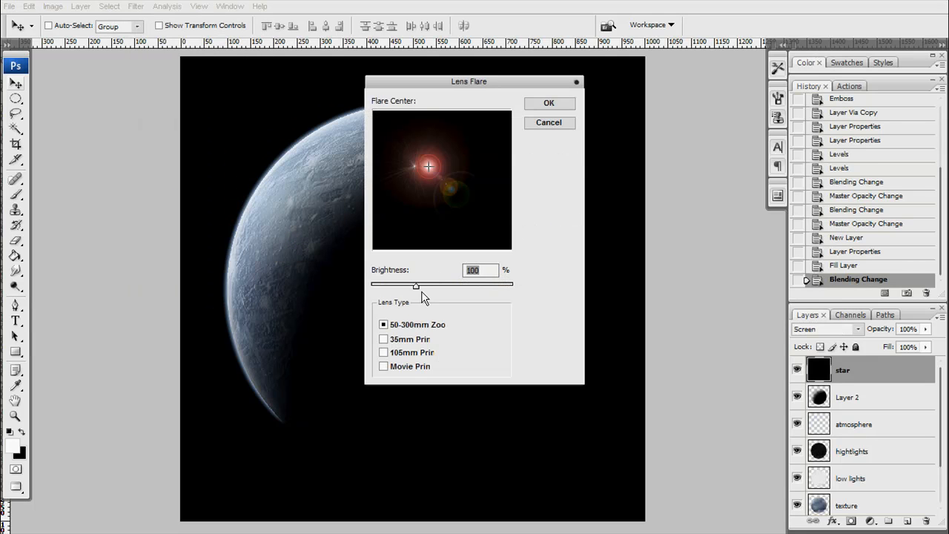
pyautogui.moveTo(412, 285); pyautogui.dragTo(398, 287)
pyautogui.click(549, 105)
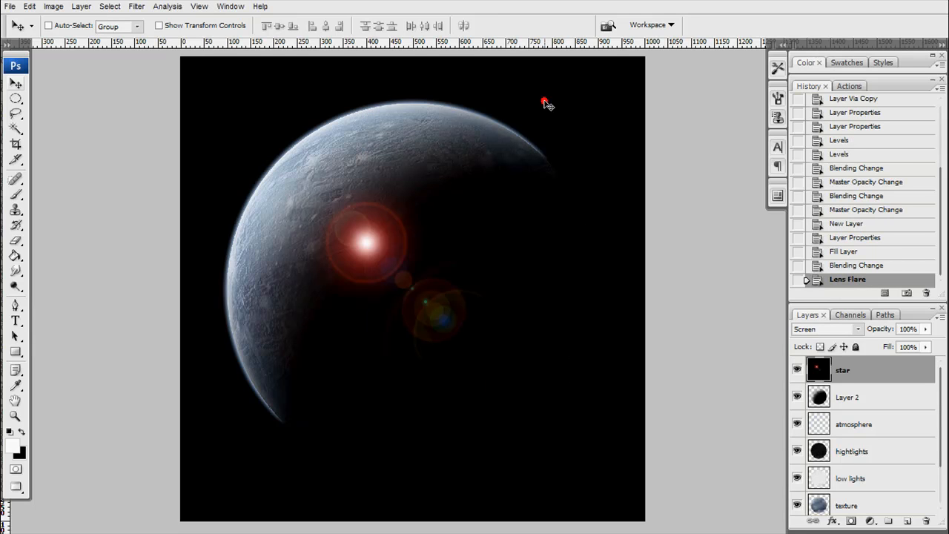
pyautogui.moveTo(360, 213); pyautogui.dragTo(319, 146)
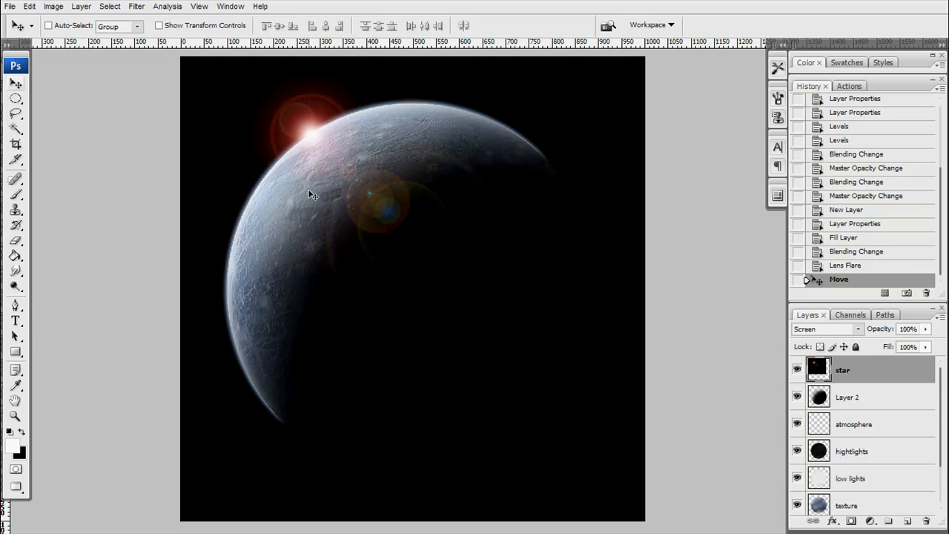
# - Desaturate the lens flare on the star layer and duplicate the layer to intensify the glow
pyautogui.click(52, 7)
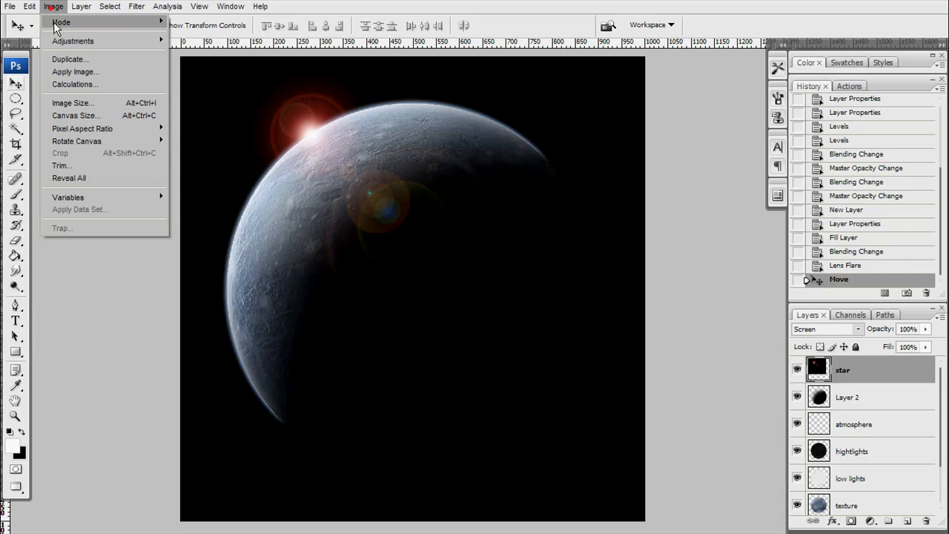
pyautogui.moveTo(61, 40)
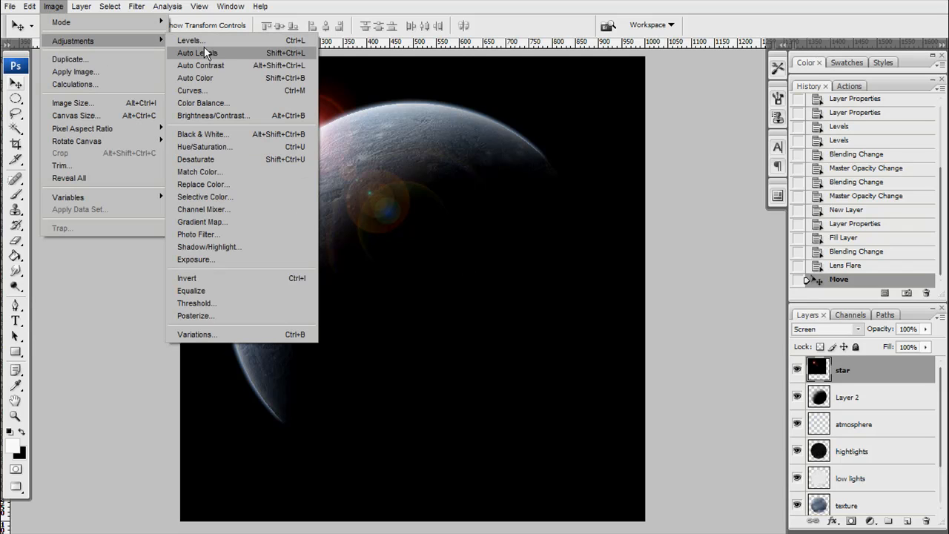
pyautogui.click(195, 160)
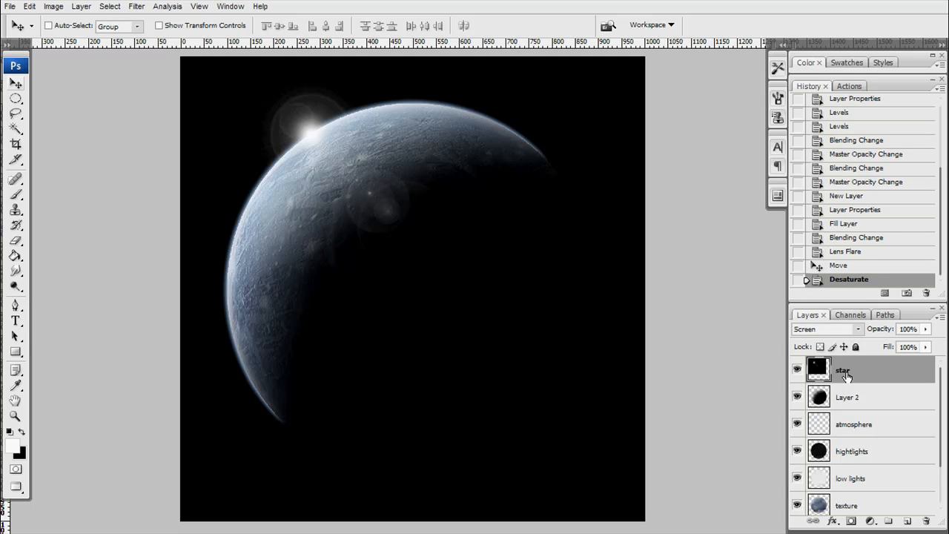
pyautogui.hotkey('ctrl', 'j')
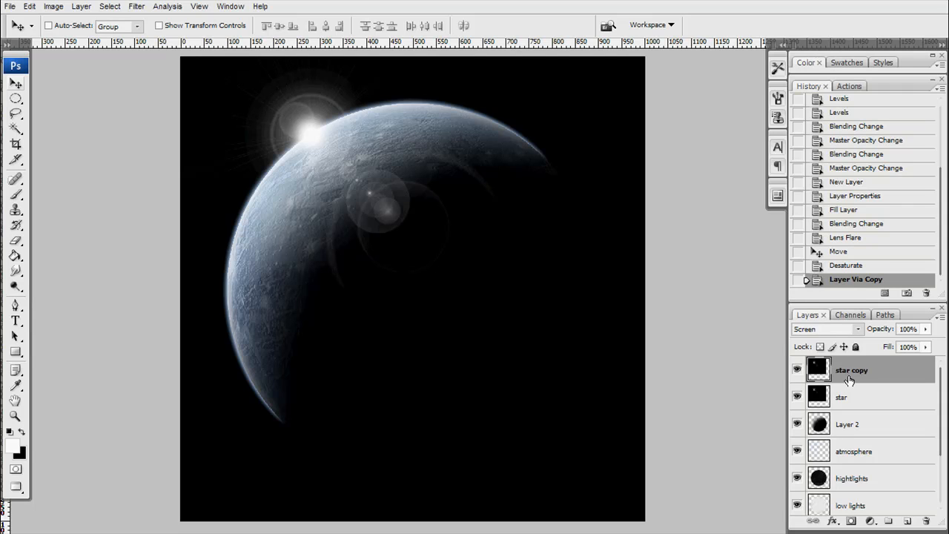
# - Merge the star layer with its copy and set the merged layer's blending mode to Screen
pyautogui.keyDown('shift'); pyautogui.click(850, 394); pyautogui.keyUp('shift')
pyautogui.hotkey('ctrl', 'e')
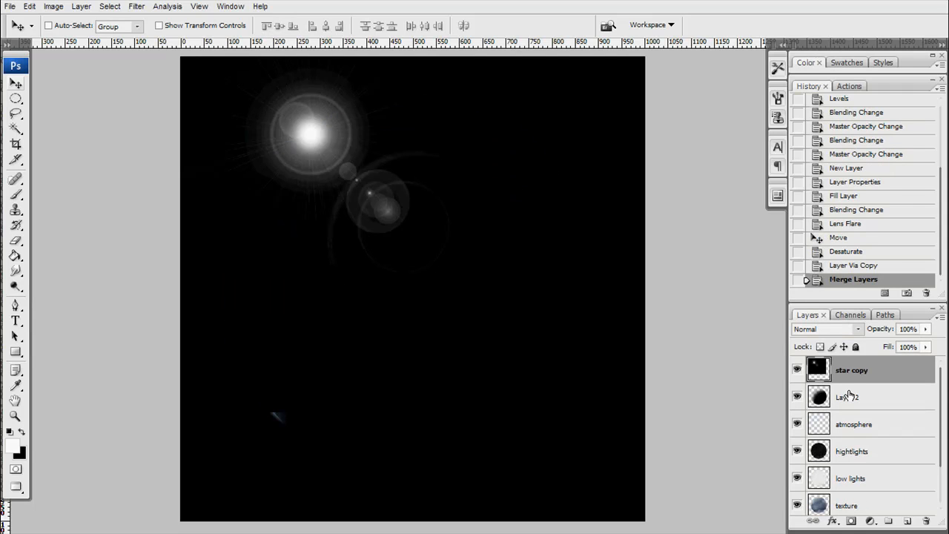
pyautogui.click(858, 329)
pyautogui.click(827, 118)
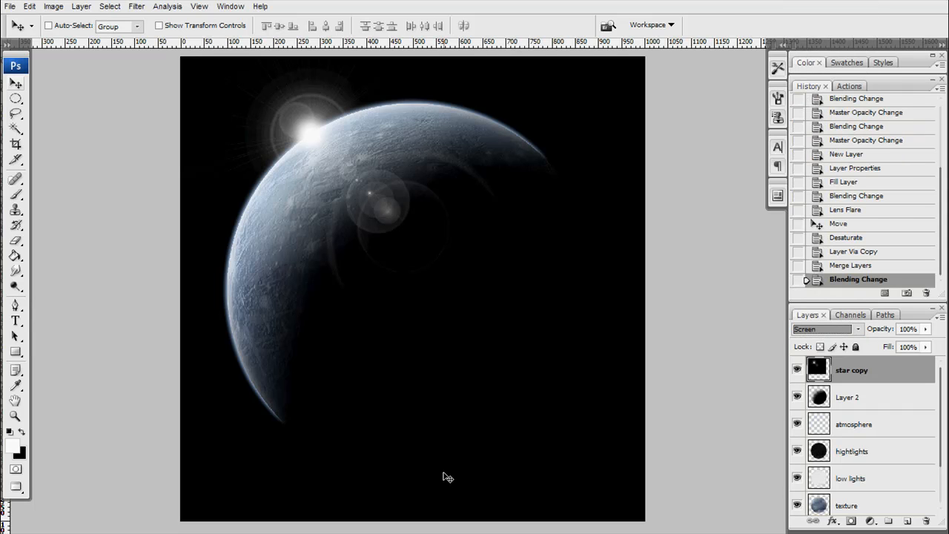
# - Erase the faint outer lens-flare rings over the planet and its dark side on the star copy layer with a 137 px Eraser at 100% opacity
pyautogui.click(14, 241)
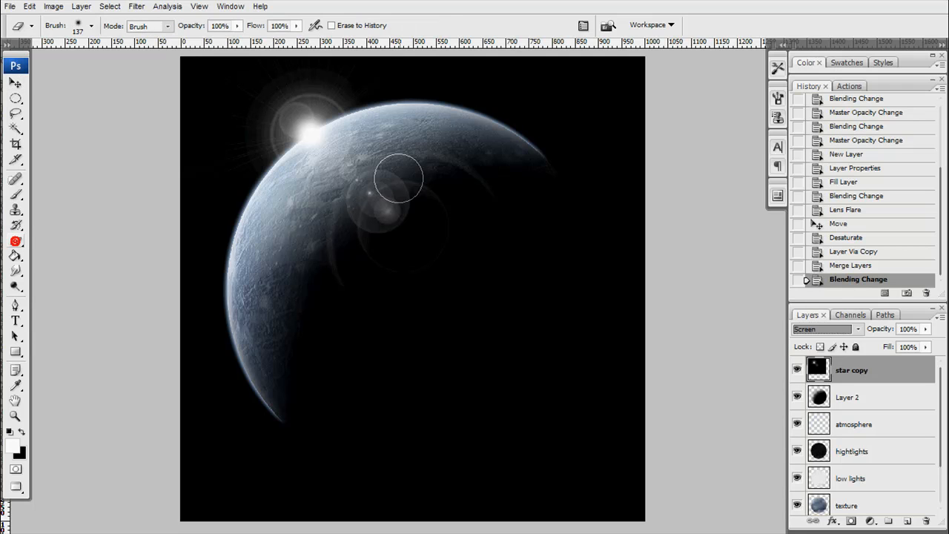
pyautogui.click(429, 155)
pyautogui.click(475, 187)
pyautogui.click(458, 222)
pyautogui.click(459, 281)
pyautogui.click(452, 307)
pyautogui.click(377, 279)
pyautogui.click(399, 278)
pyautogui.click(318, 246)
pyautogui.click(317, 228)
pyautogui.click(314, 214)
pyautogui.click(331, 248)
pyautogui.click(335, 250)
pyautogui.click(340, 252)
pyautogui.click(430, 174)
pyautogui.click(351, 254)
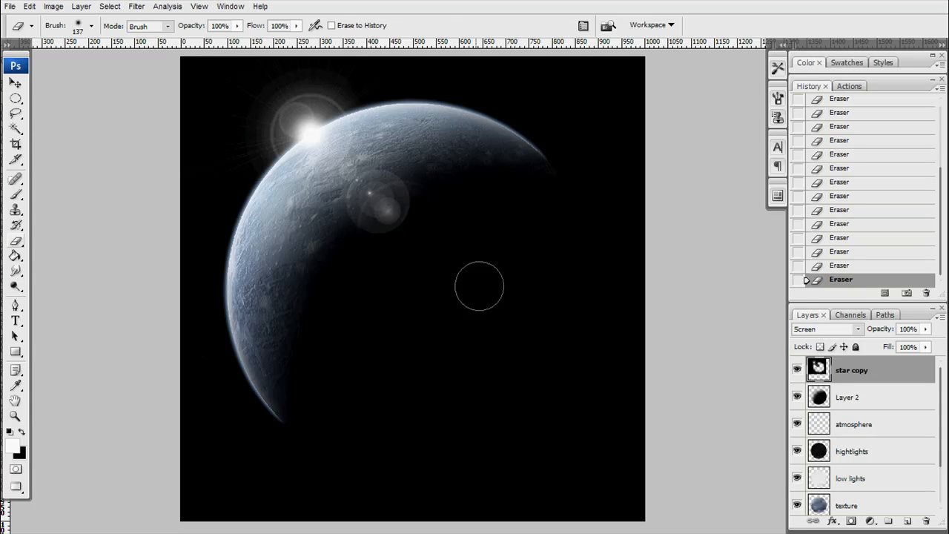
pyautogui.click(16, 85)
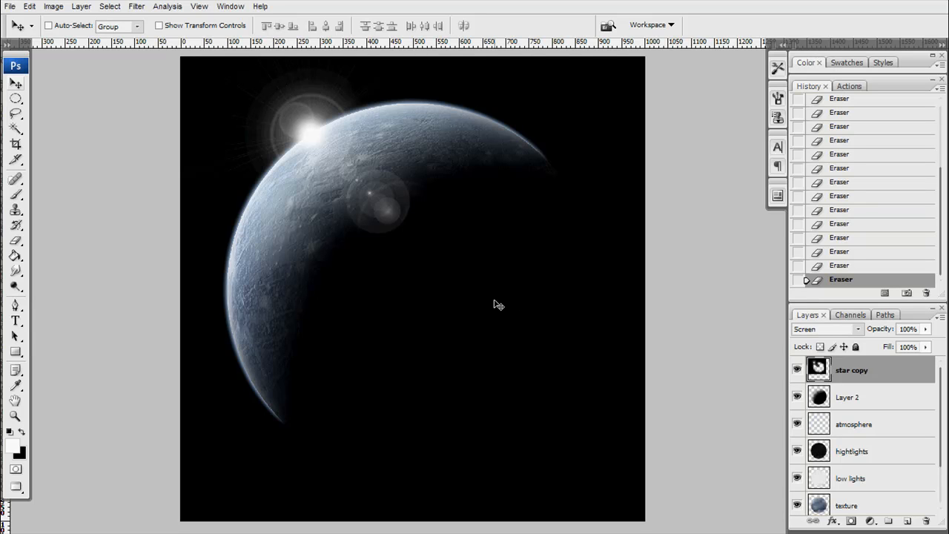
# - Zoom in on the upper-left part of the planet to examine the star glow and surface detail
pyautogui.click(15, 416)
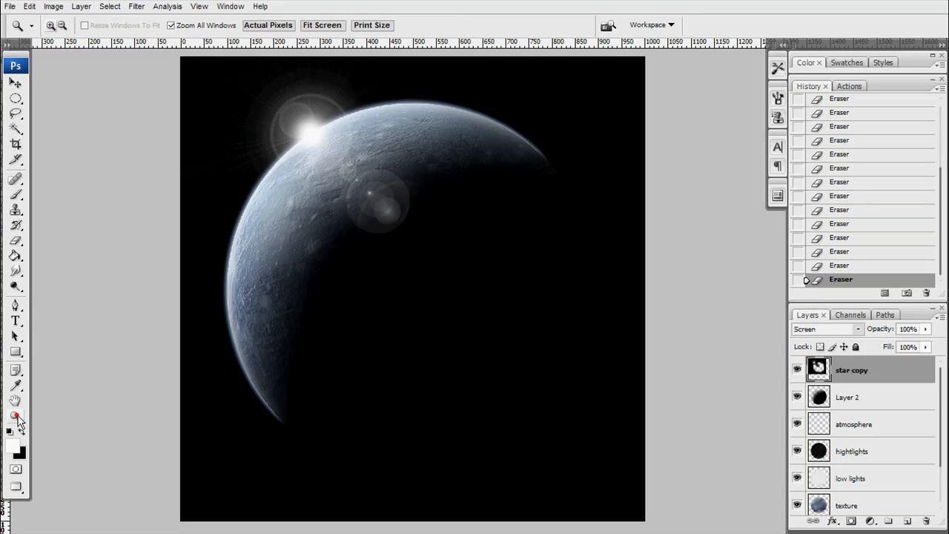
pyautogui.rightClick(338, 179)
pyautogui.click(354, 197)
pyautogui.moveTo(318, 165); pyautogui.dragTo(349, 273)
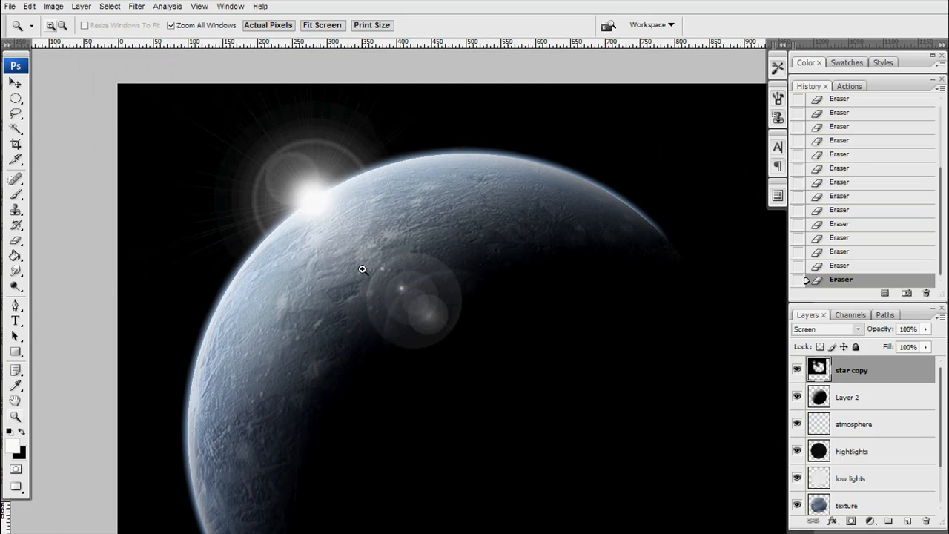